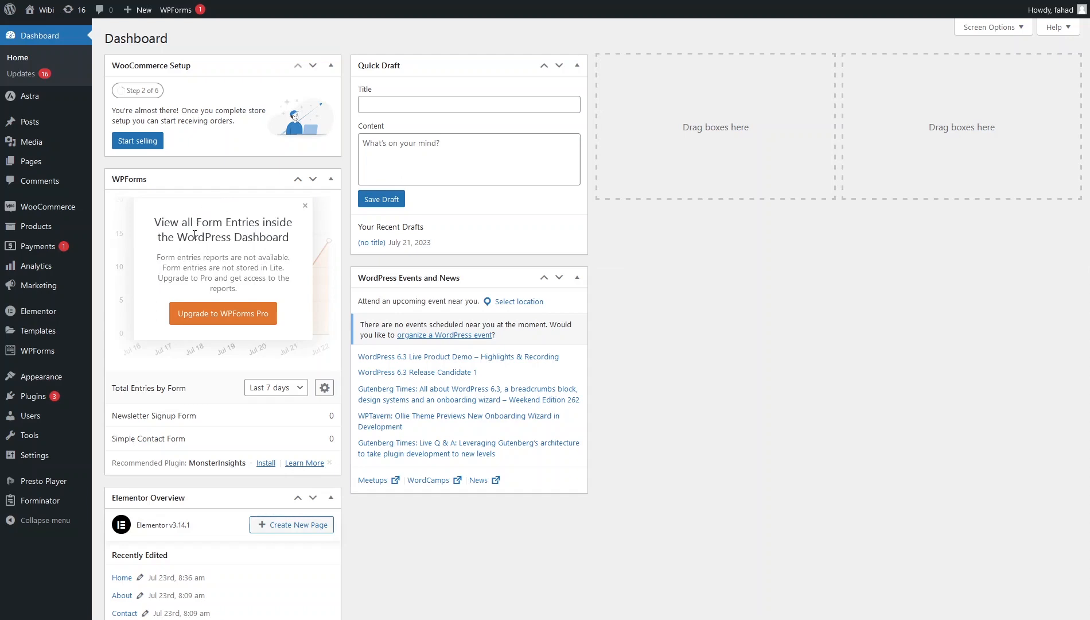
# - Find the LoginPress custom login page customizer in the plugin directory, then install and activate it
pyautogui.moveTo(45, 397)
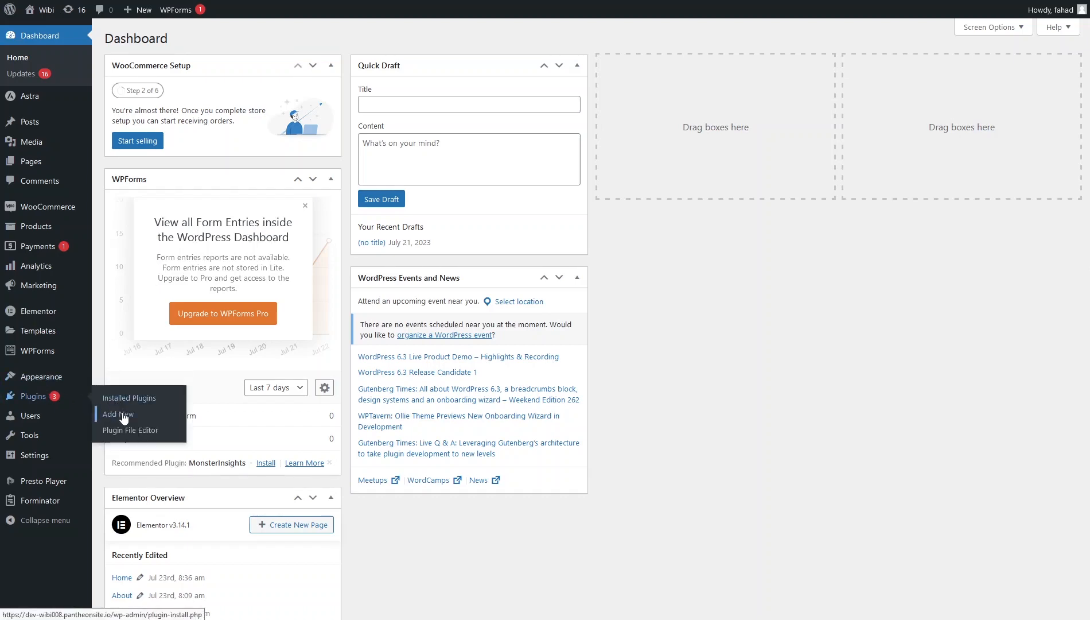
pyautogui.click(123, 416)
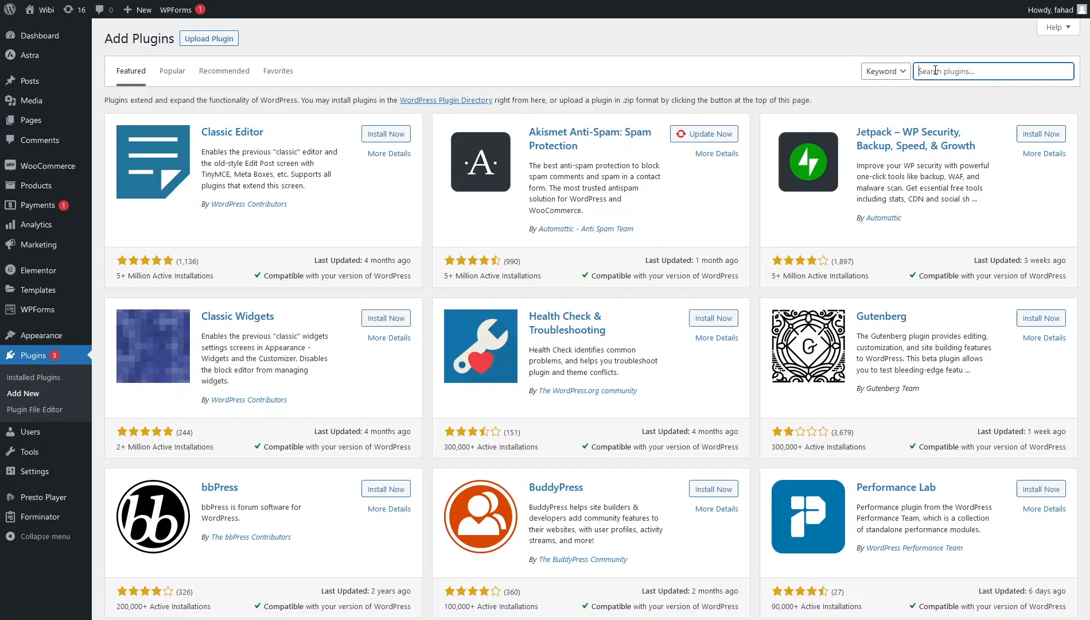
pyautogui.click(936, 70)
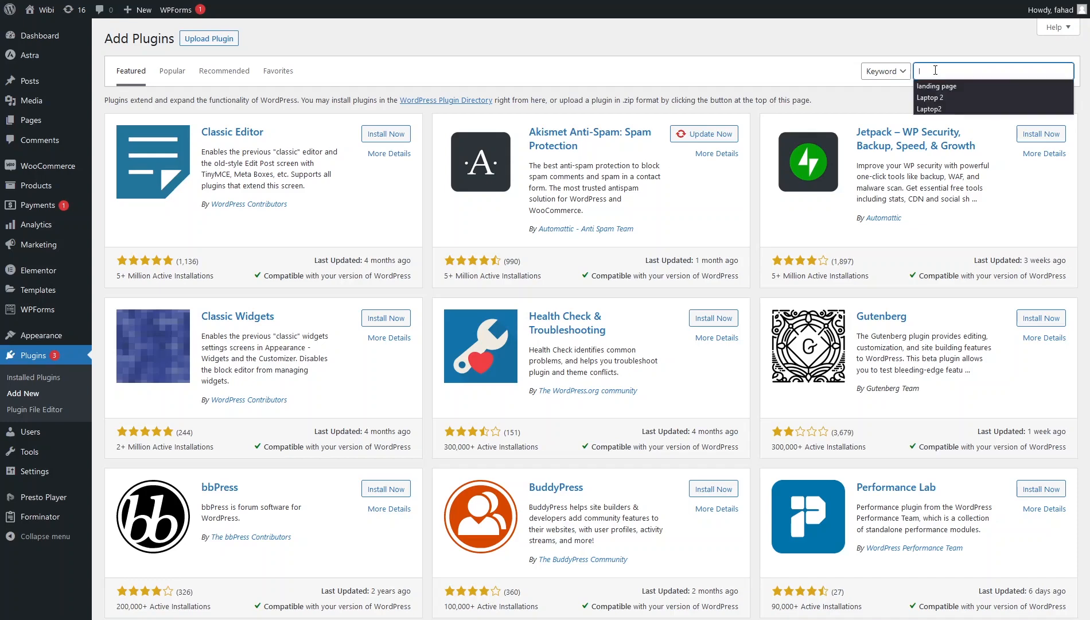
pyautogui.write('loginPress')
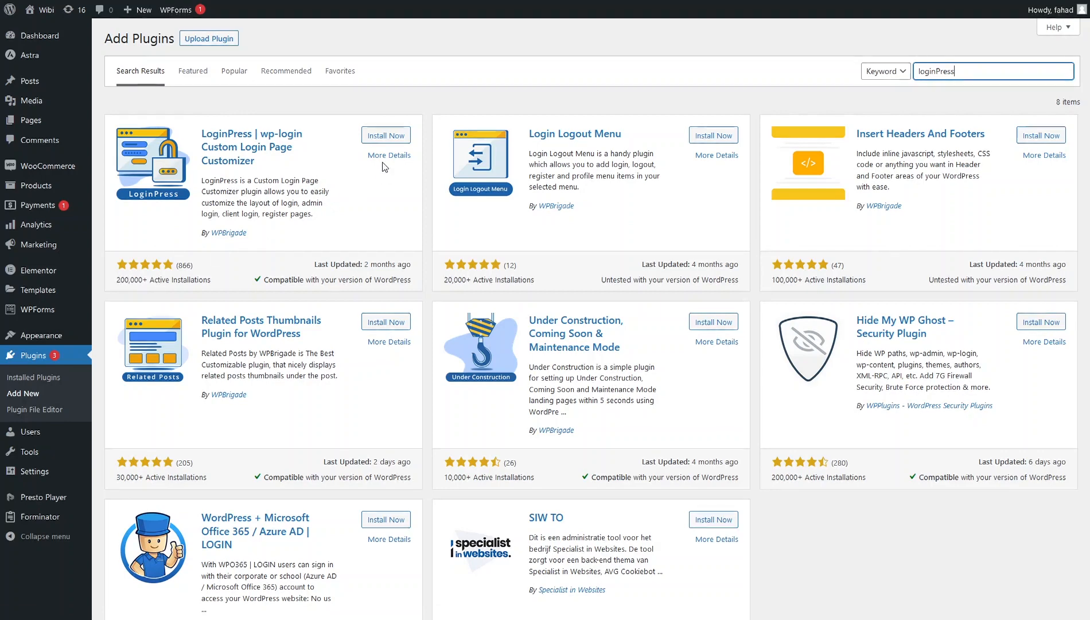
pyautogui.click(386, 136)
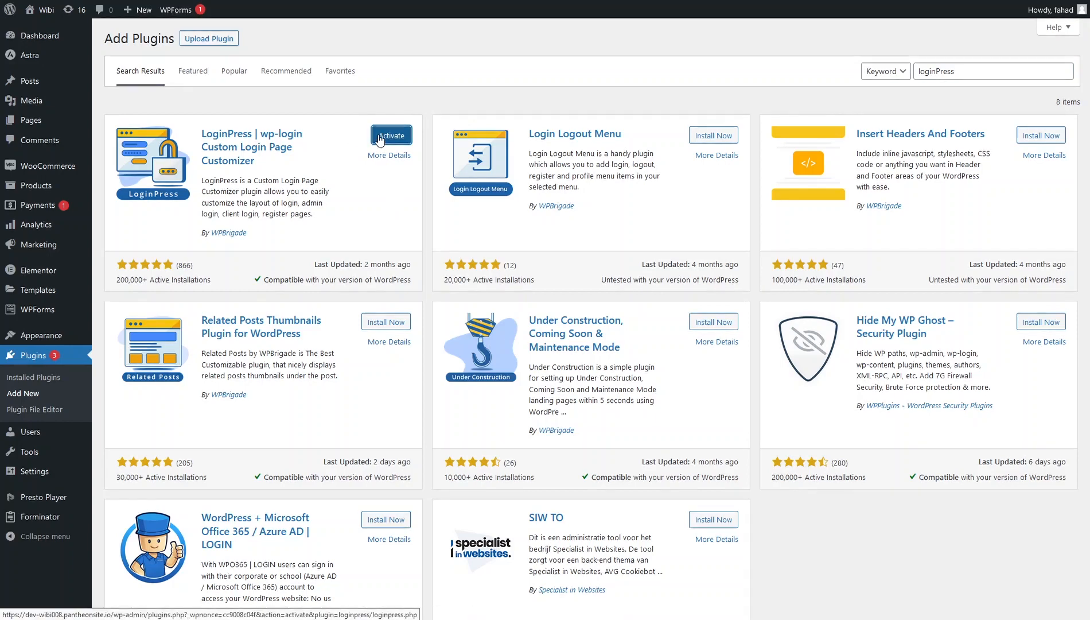
pyautogui.click(379, 137)
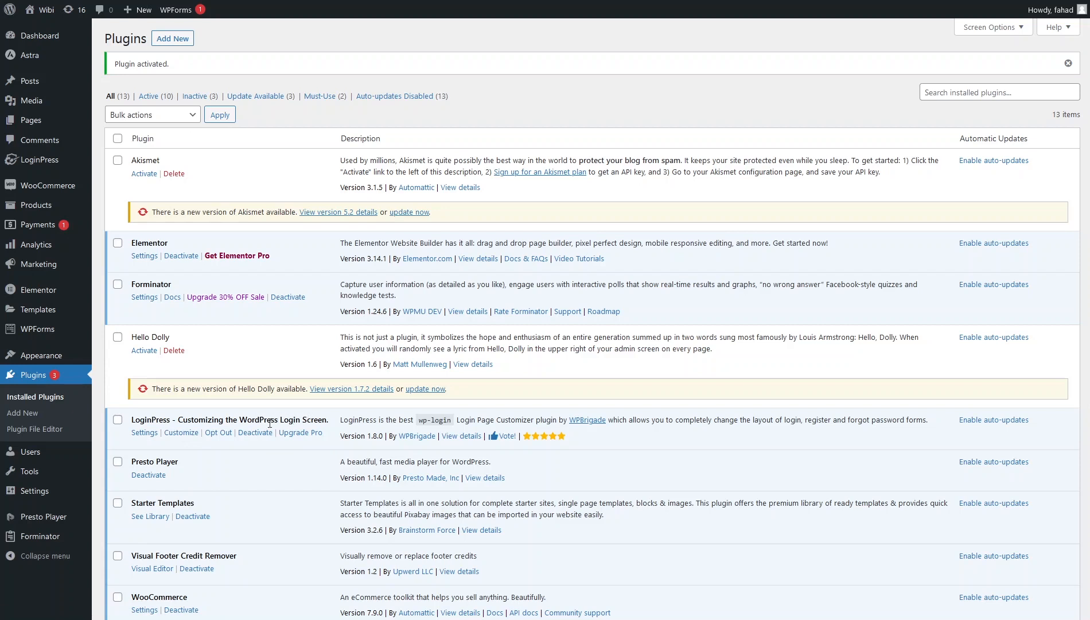
# - Open the LoginPress customizer from the installed plugins and look through its login page themes
pyautogui.click(187, 439)
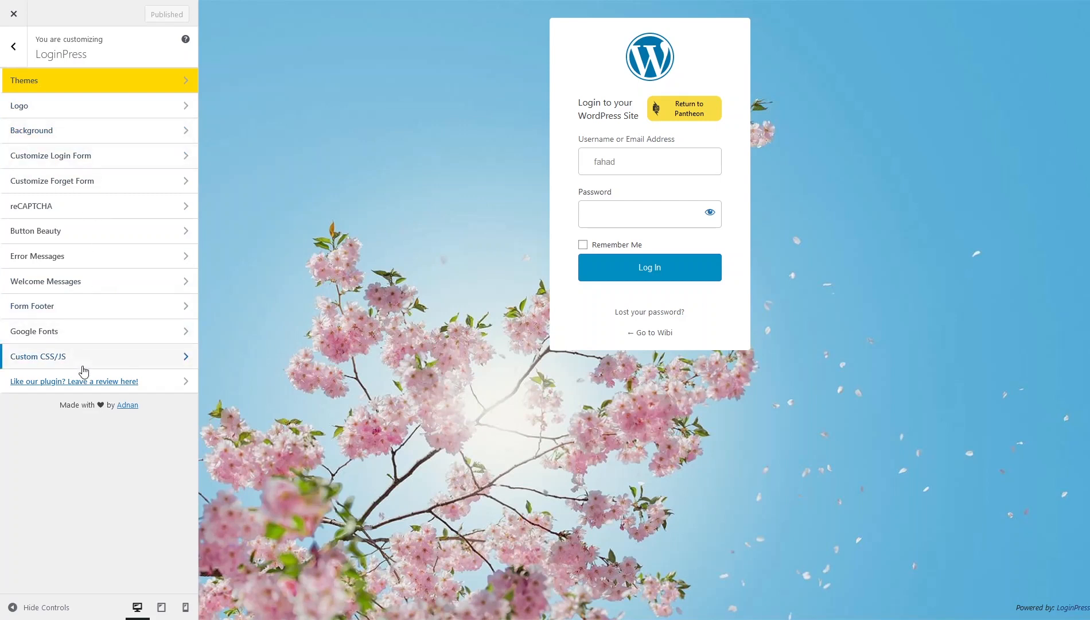
pyautogui.click(118, 86)
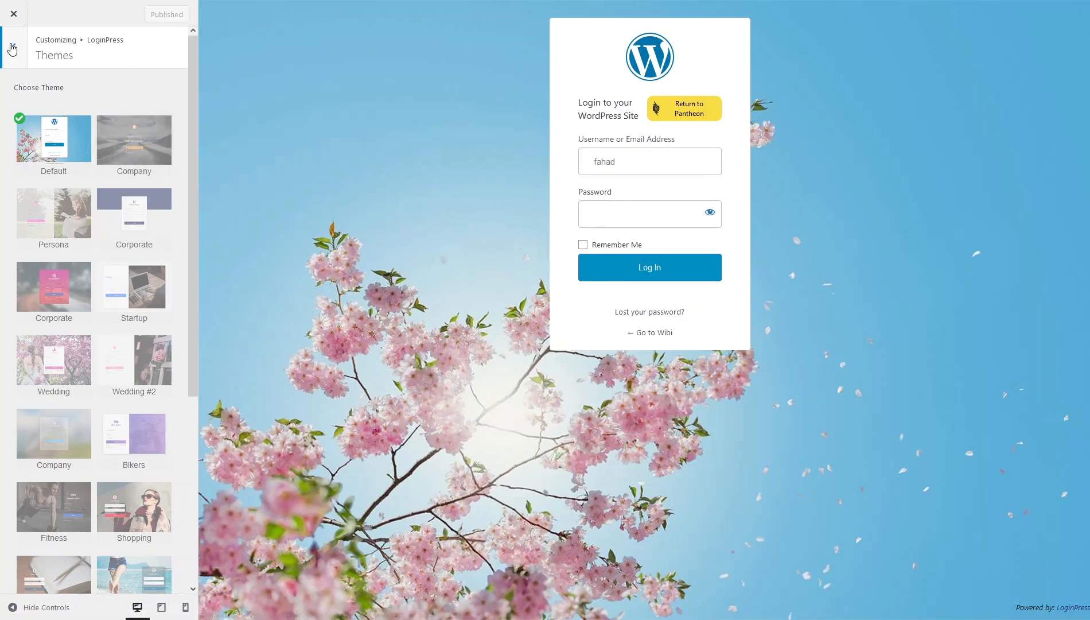
pyautogui.click(14, 47)
# - Set the login page logo to the circular portrait image Untitled-design6.png from the media library
pyautogui.click(73, 115)
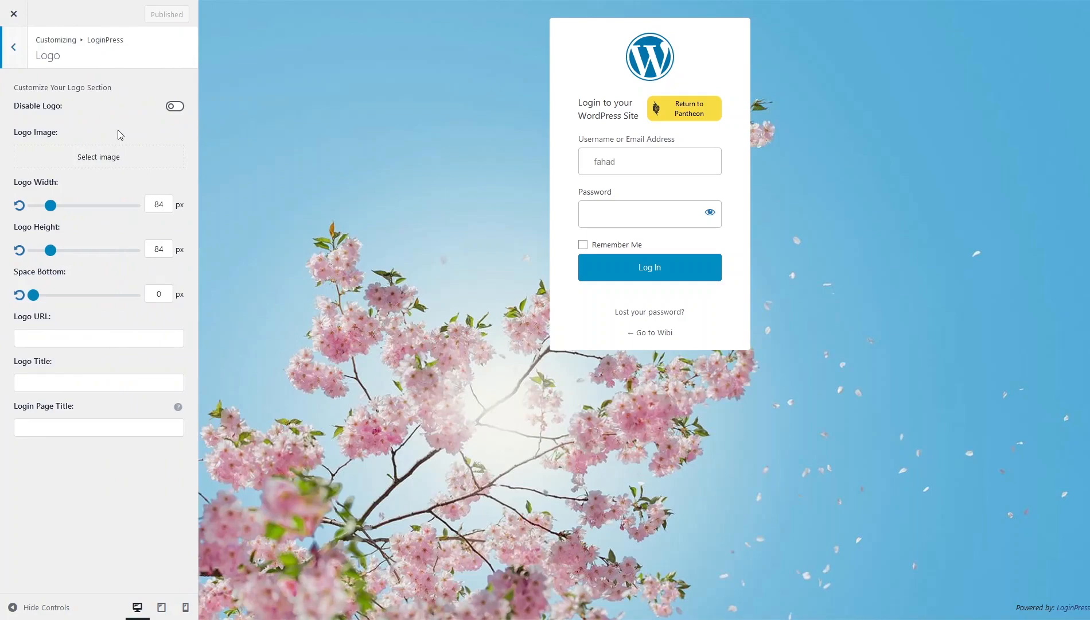
pyautogui.click(111, 162)
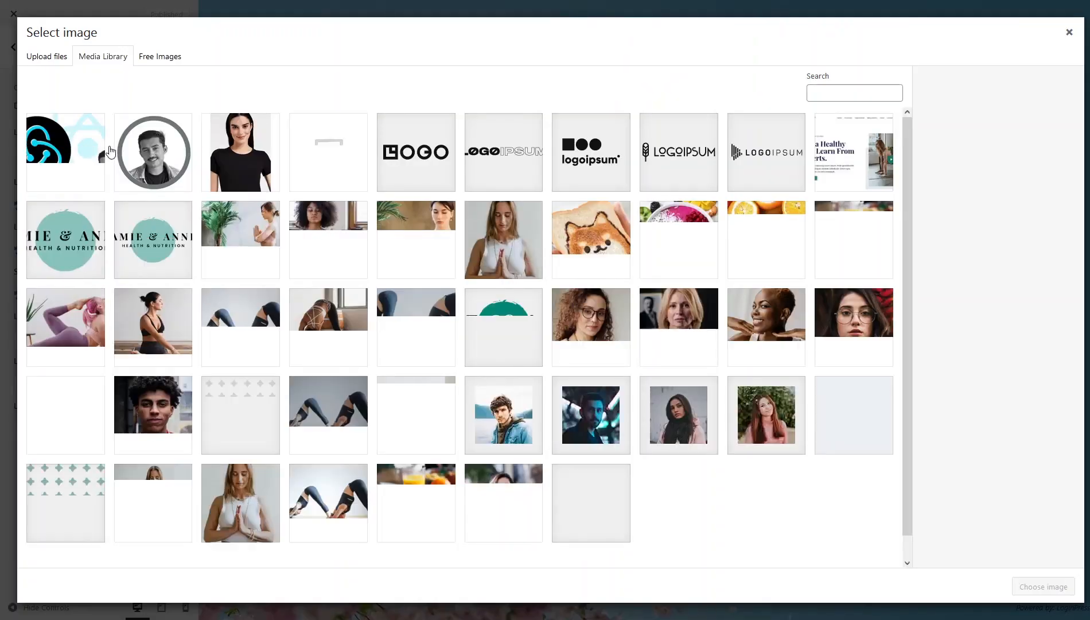
pyautogui.click(147, 153)
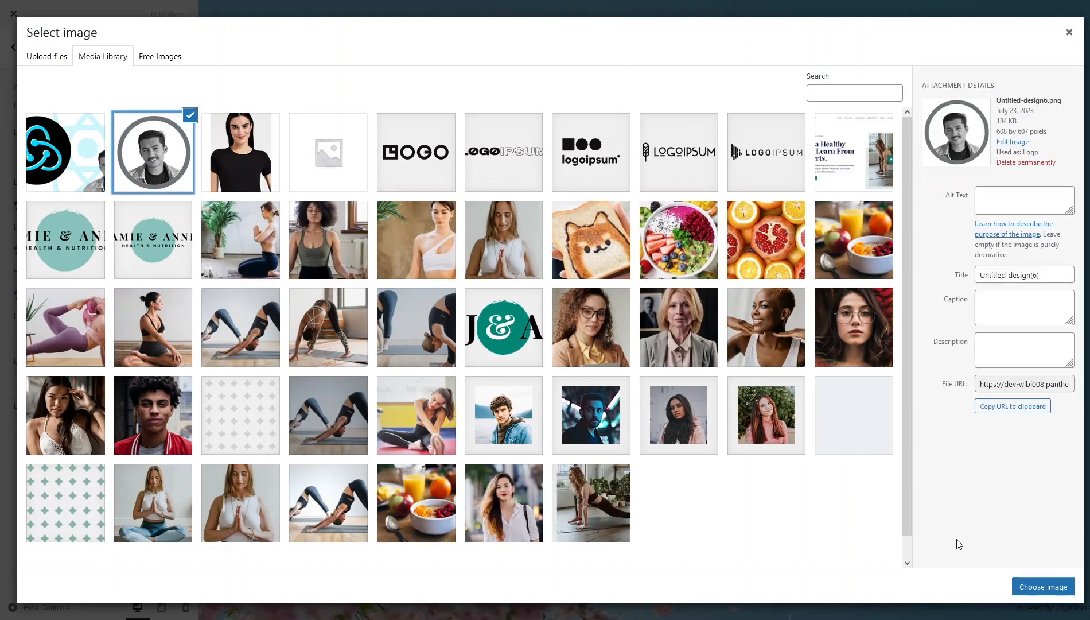
pyautogui.click(1044, 587)
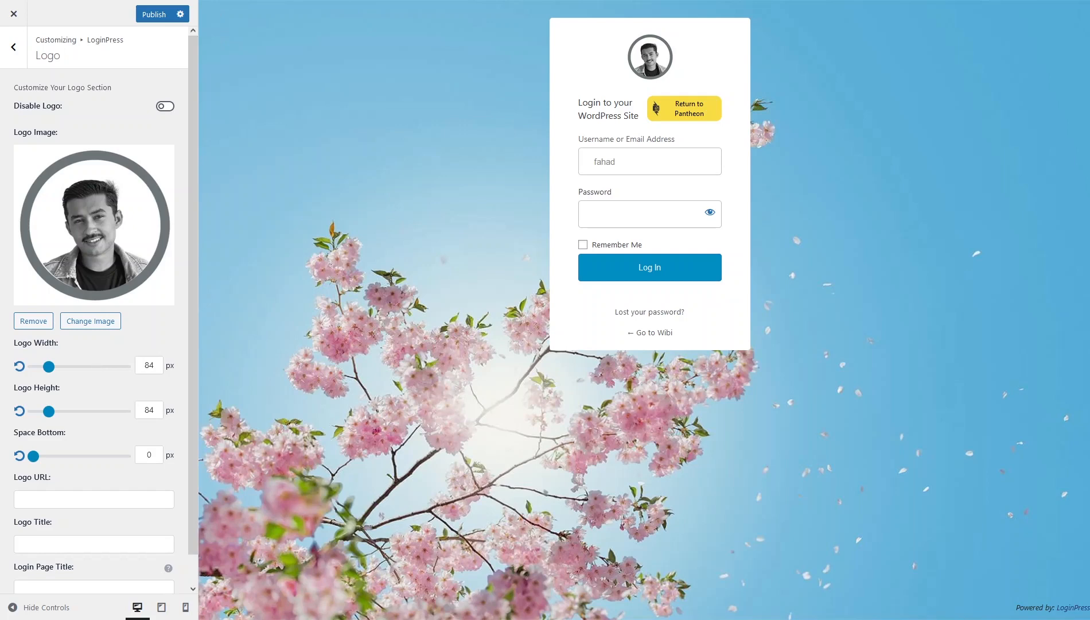
# - Set the logo width to 157 px and height to 119 px, with 0 px of space below it
pyautogui.moveTo(49, 367); pyautogui.dragTo(55, 415)
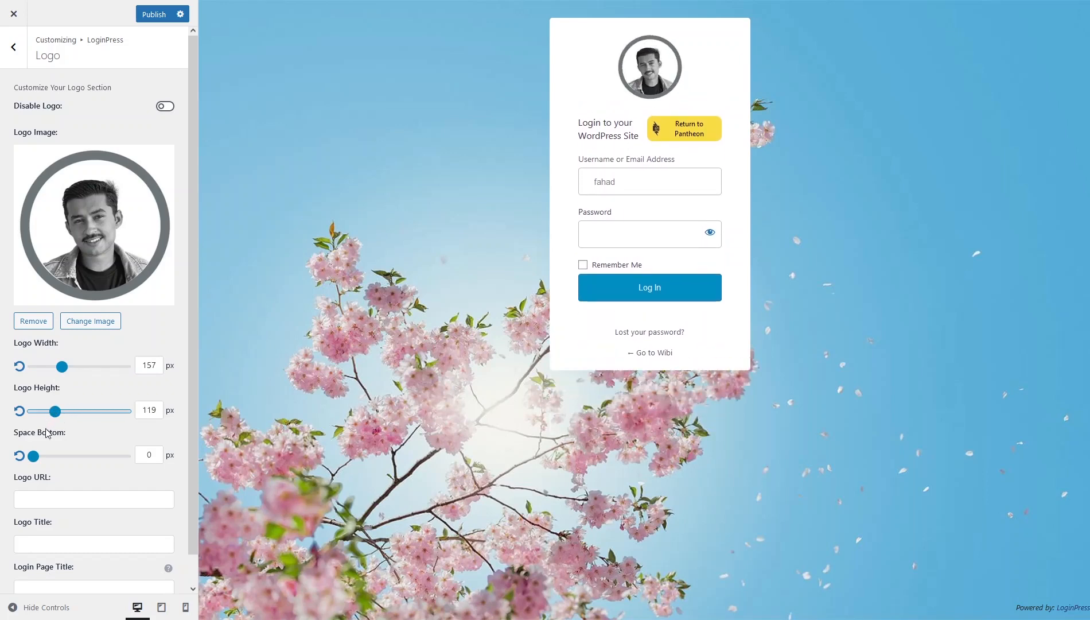
pyautogui.moveTo(33, 455)
pyautogui.mouseDown()
pyautogui.moveTo(81, 457)
pyautogui.moveTo(27, 459)
pyautogui.mouseUp()
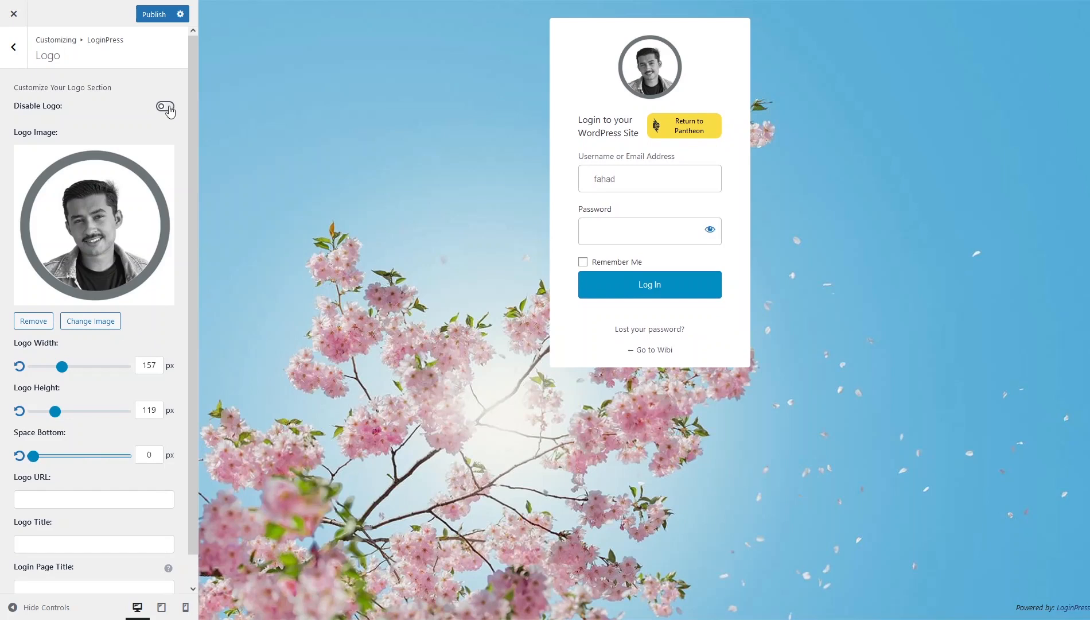
# - Disable the logo to preview the login form without it, then enable it again and review the remaining logo options
pyautogui.click(166, 107)
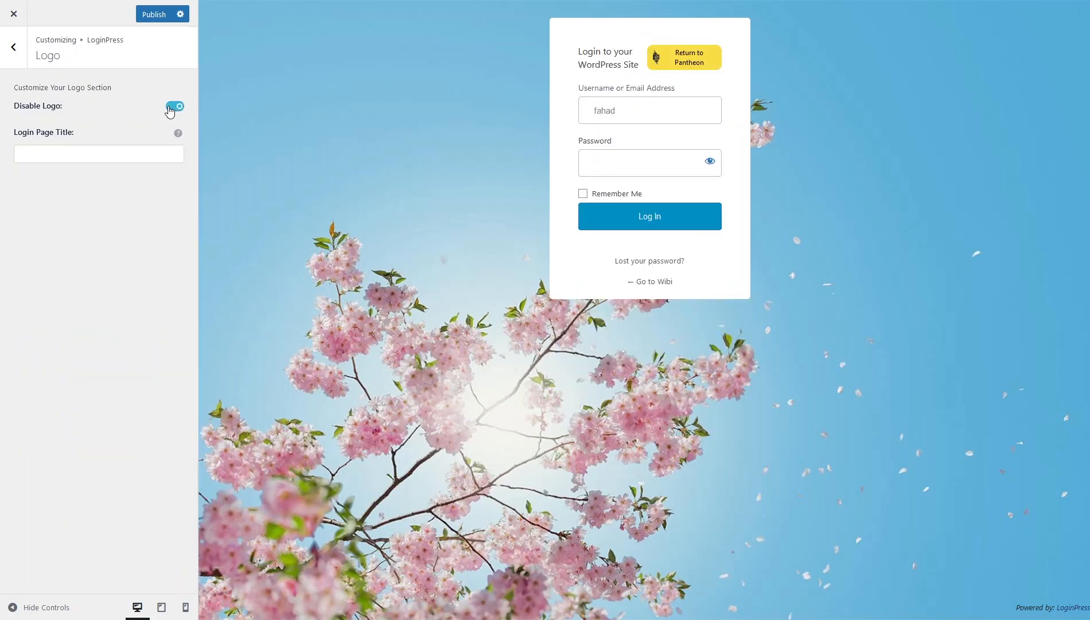
pyautogui.click(170, 109)
pyautogui.scroll(-1, 101, 310)
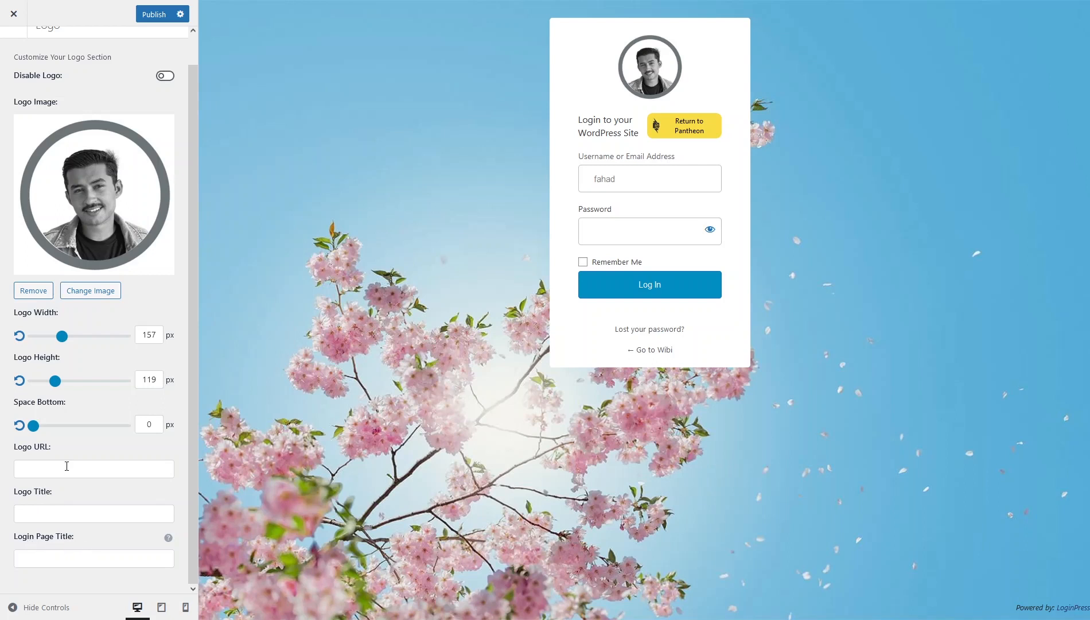
pyautogui.scroll(1, 46, 229)
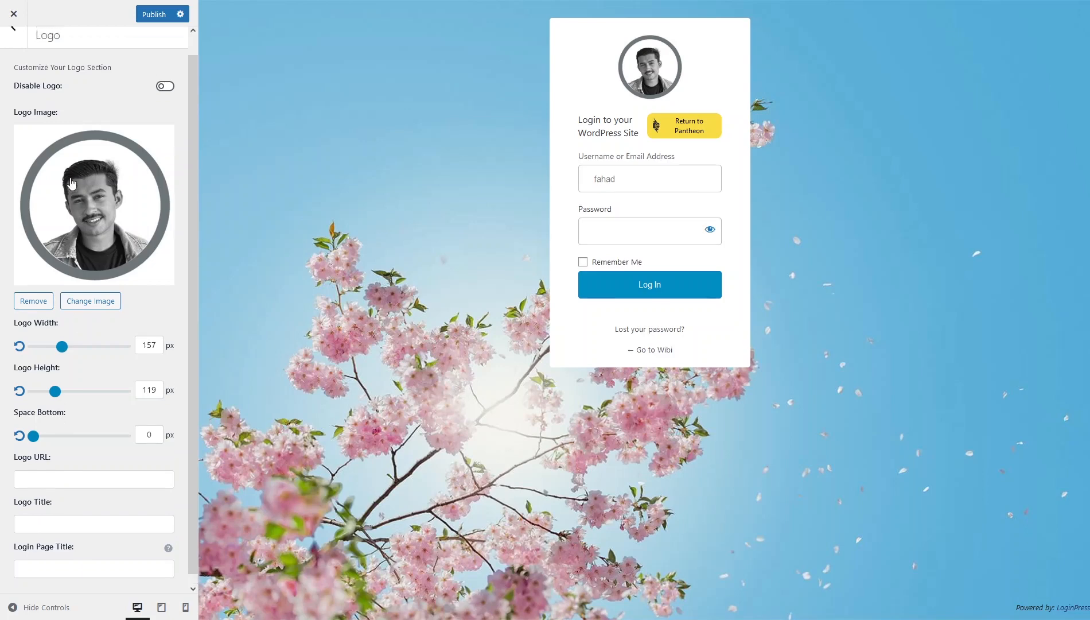
# - Open the login page's background settings and apply the cat photo from the background gallery
pyautogui.click(20, 43)
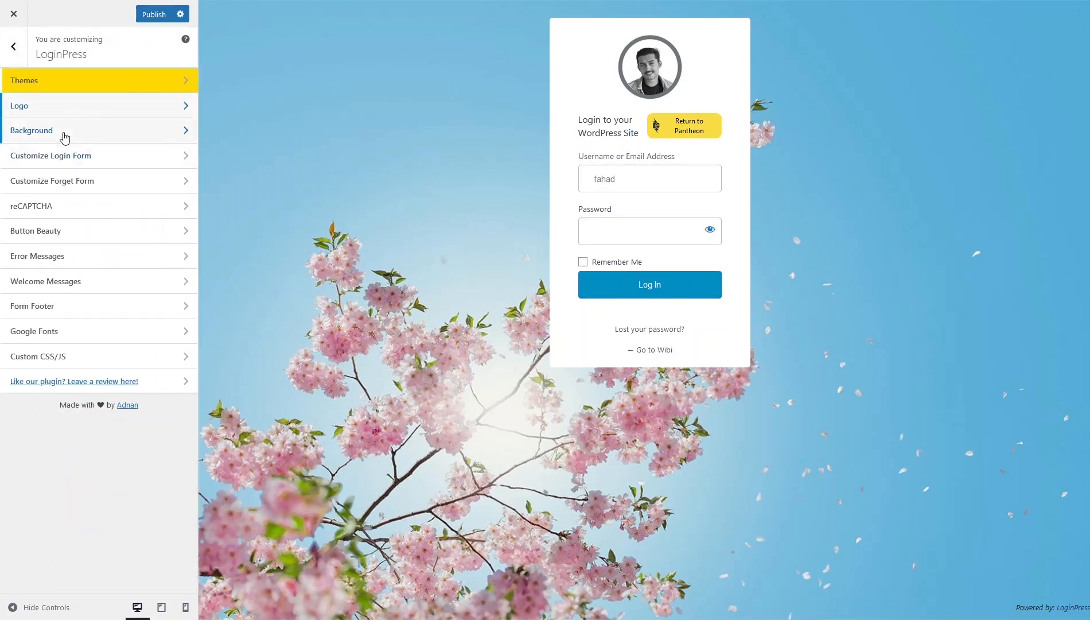
pyautogui.click(64, 137)
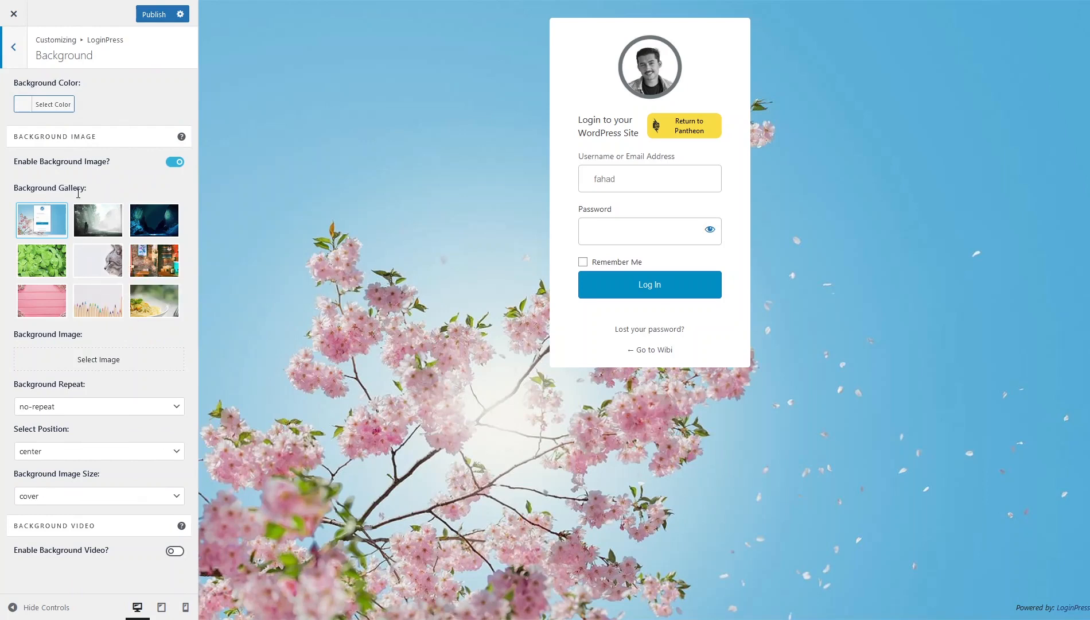
pyautogui.click(106, 254)
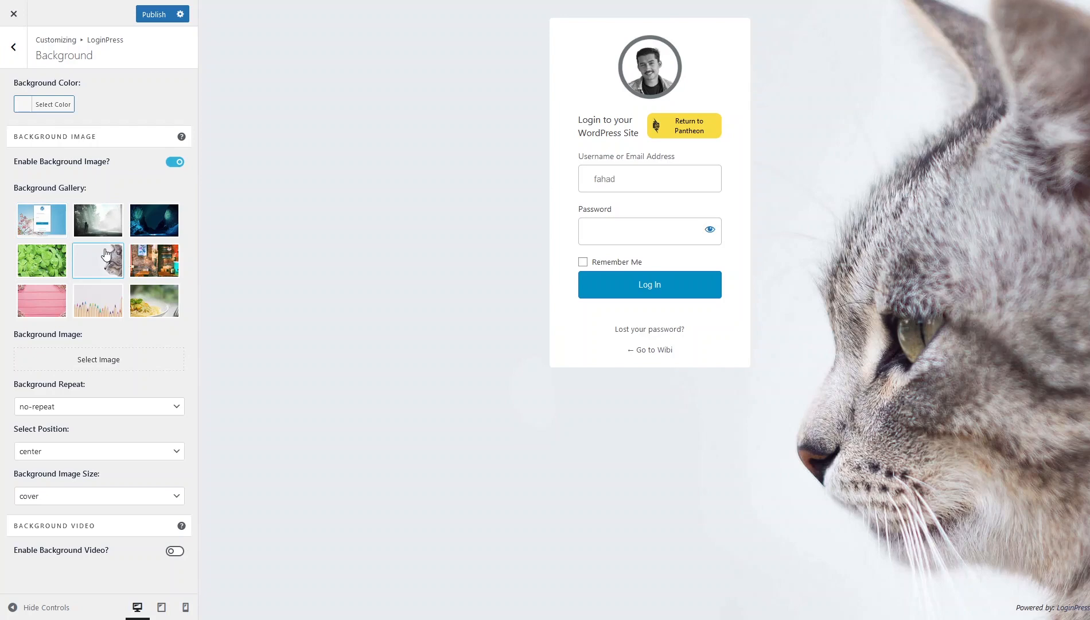
# - Replace the login page background with the grey star pattern image from the media library
pyautogui.click(100, 372)
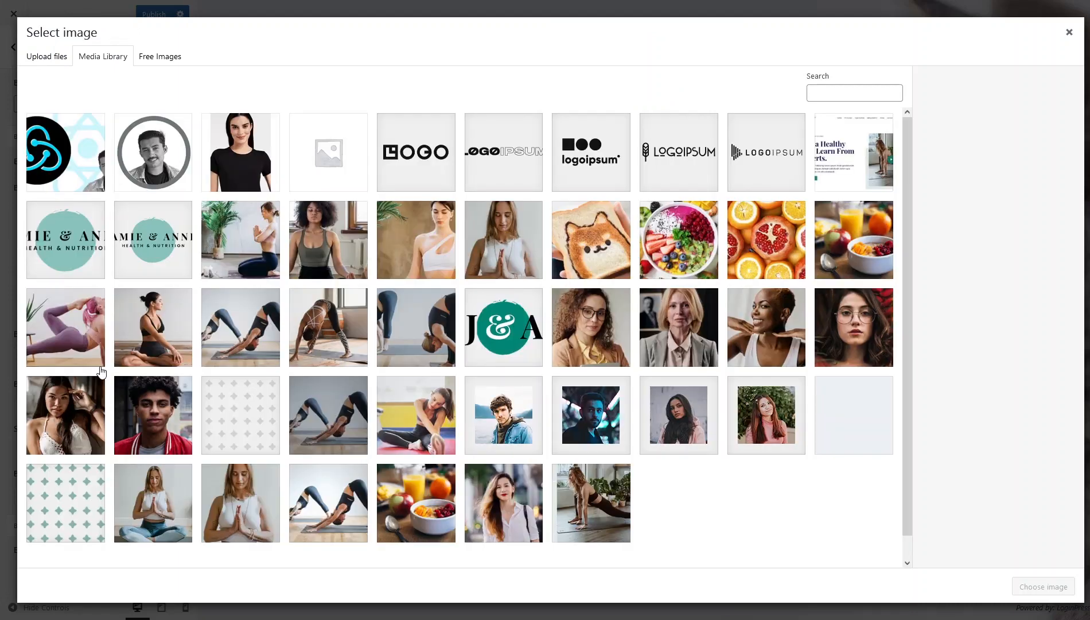
pyautogui.click(257, 418)
pyautogui.click(1047, 587)
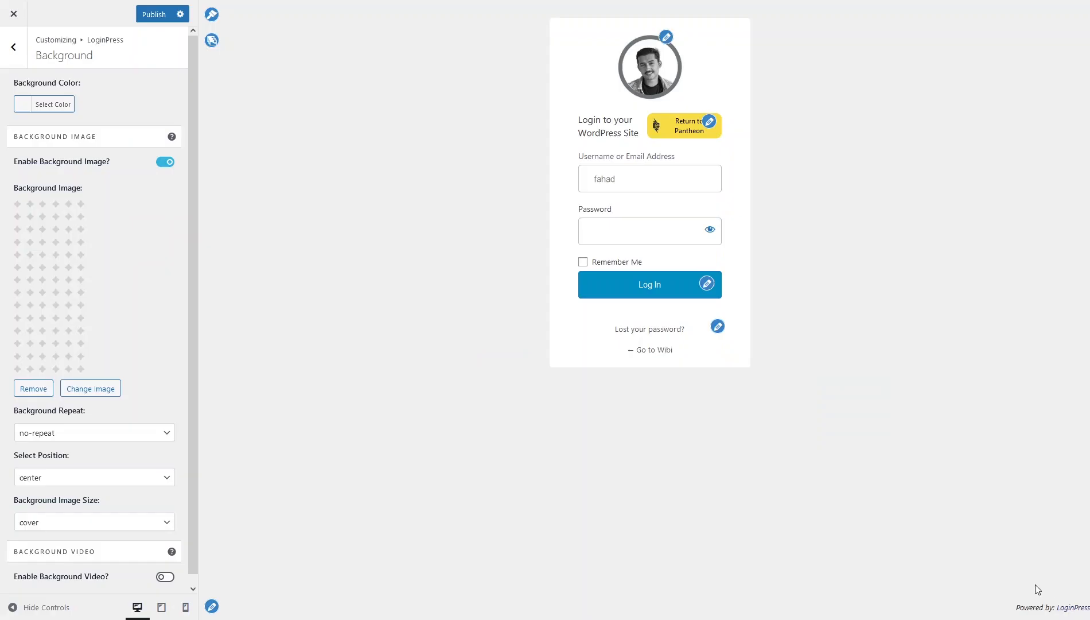
# - Examine the background color picker and the available choices for background position and image size
pyautogui.click(48, 105)
pyautogui.click(49, 106)
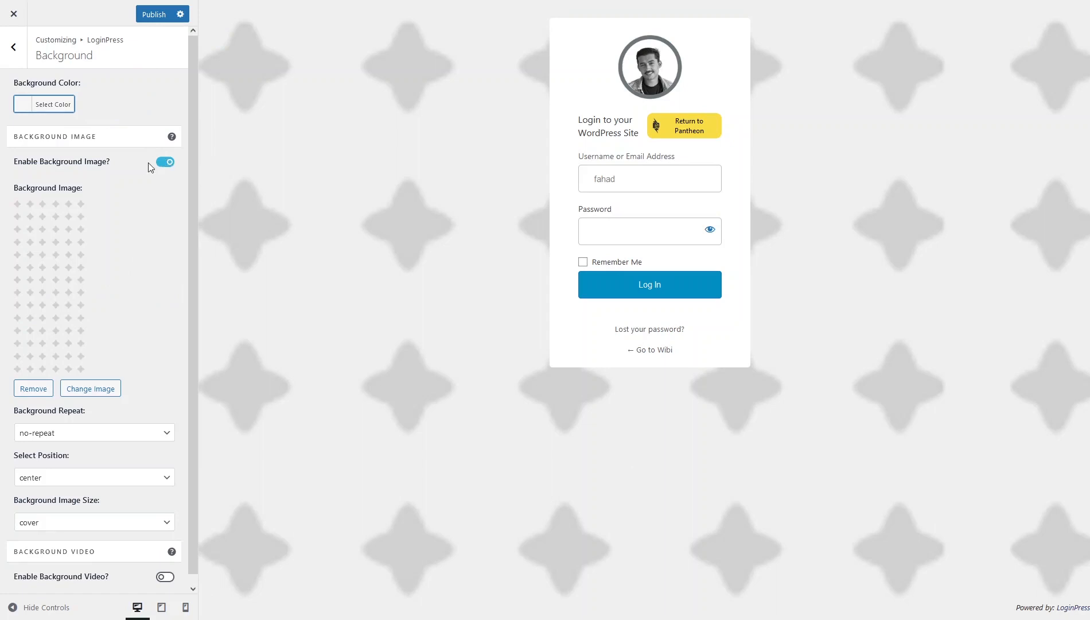
pyautogui.scroll(-1, 120, 321)
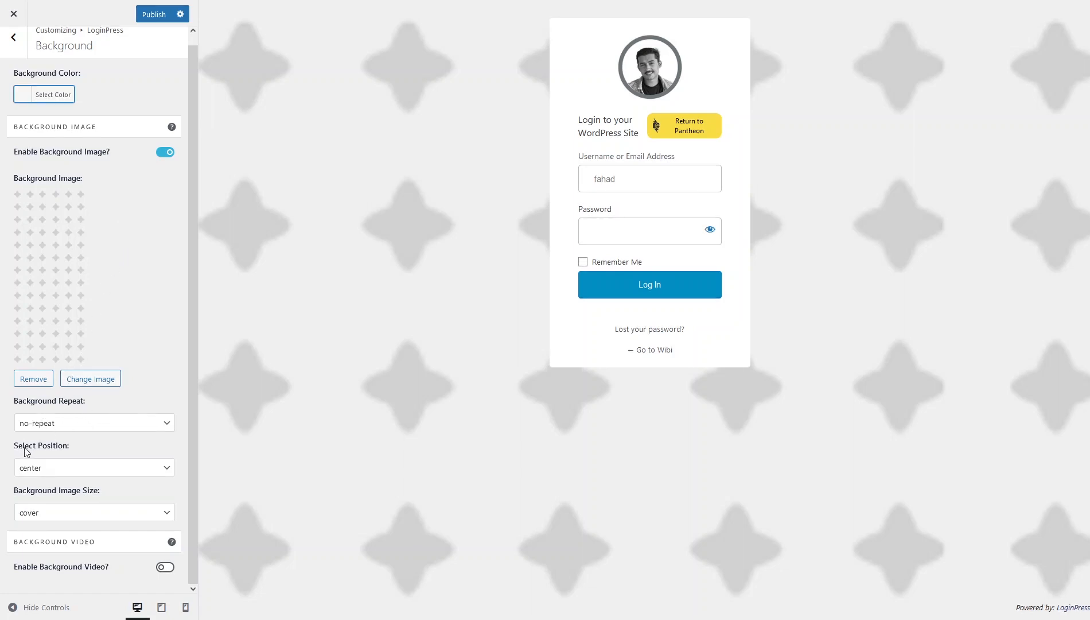
pyautogui.click(59, 470)
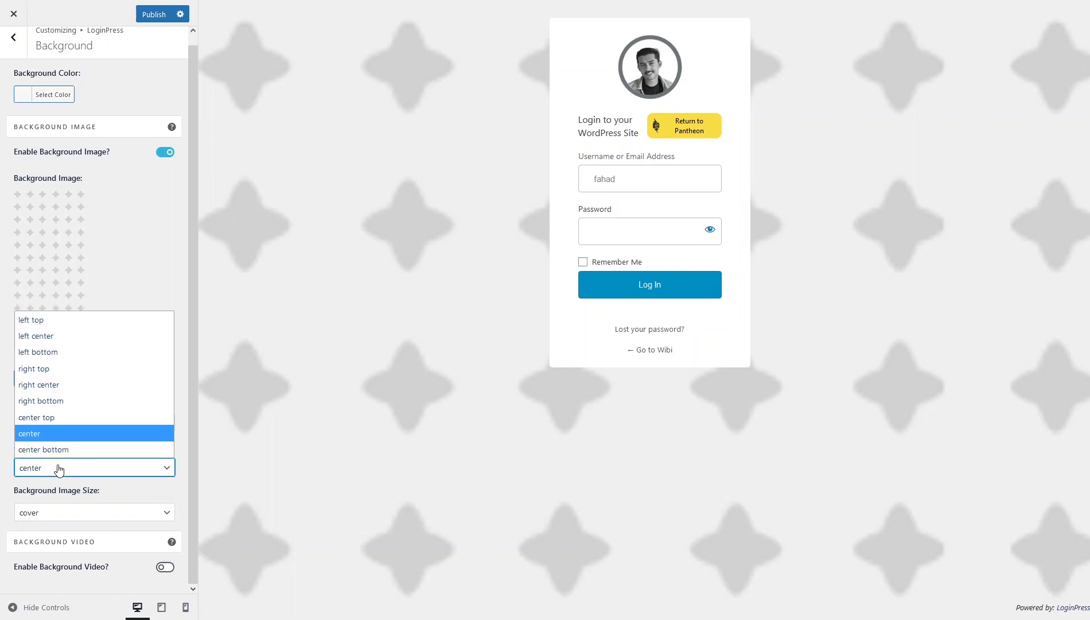
pyautogui.click(59, 470)
pyautogui.click(56, 470)
pyautogui.click(82, 472)
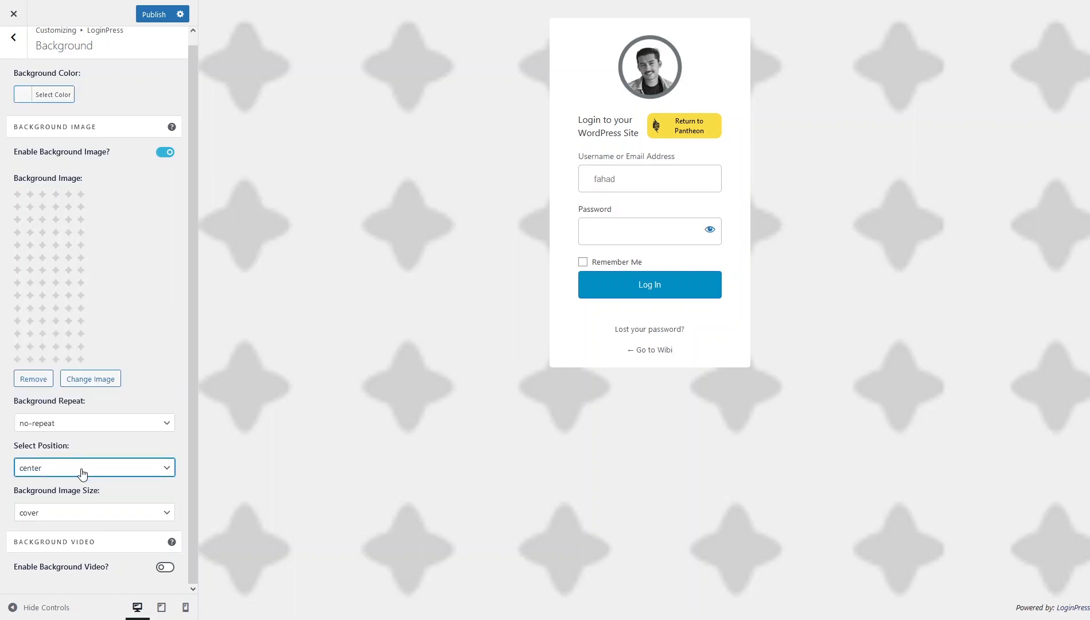
pyautogui.click(82, 471)
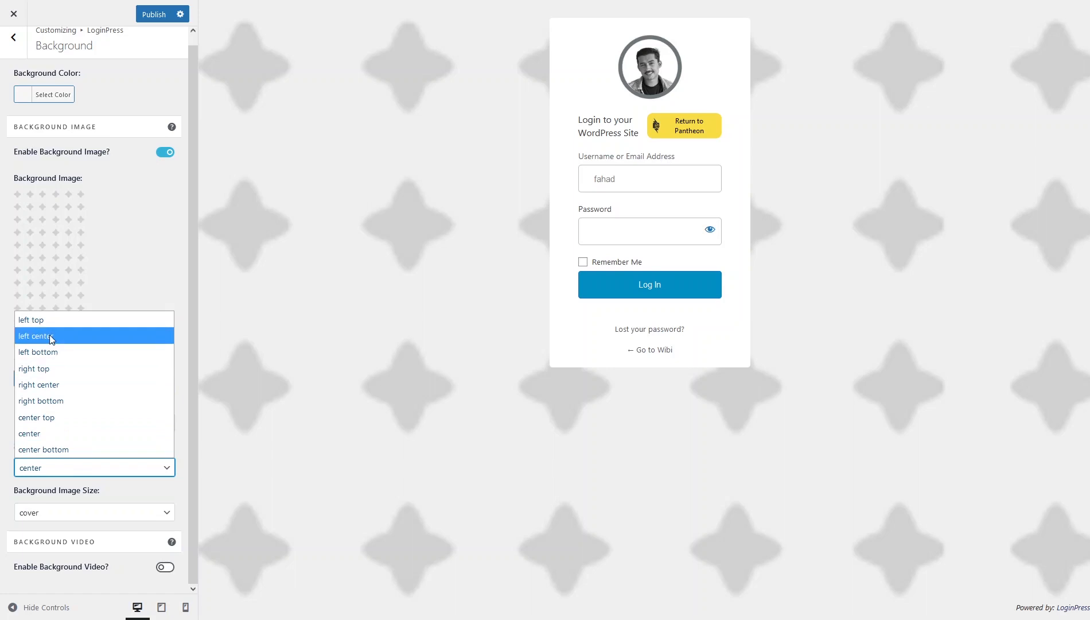
pyautogui.click(73, 490)
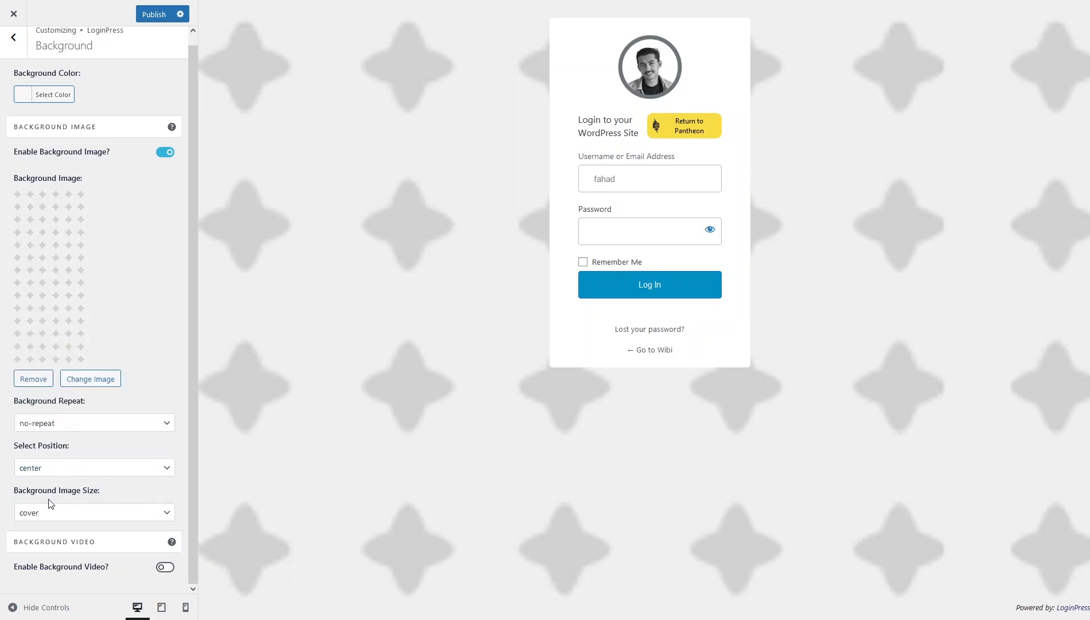
pyautogui.click(77, 512)
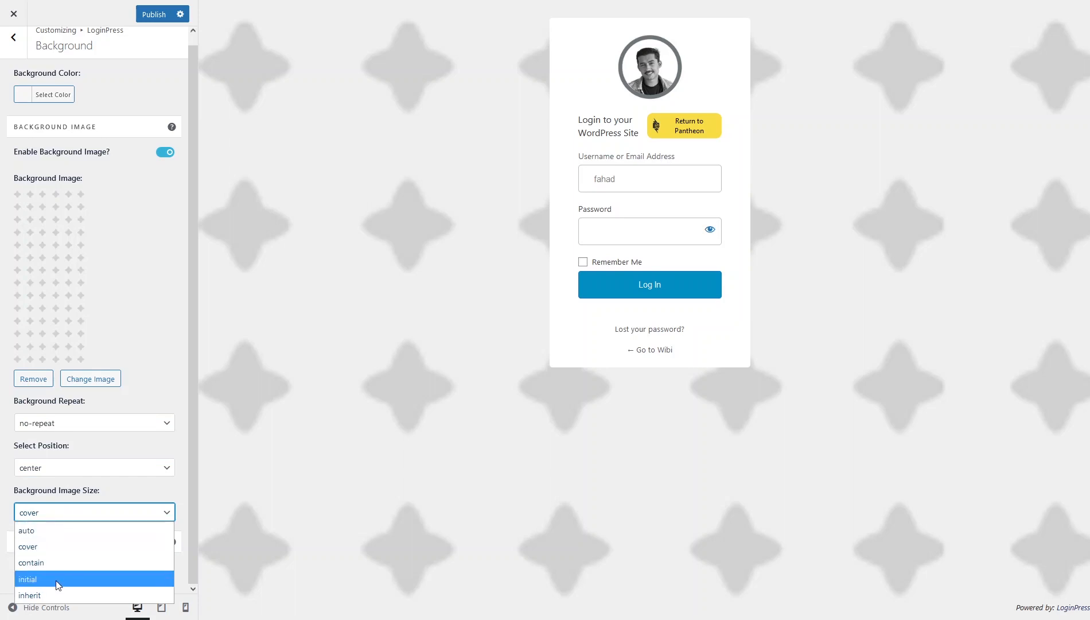
pyautogui.click(46, 506)
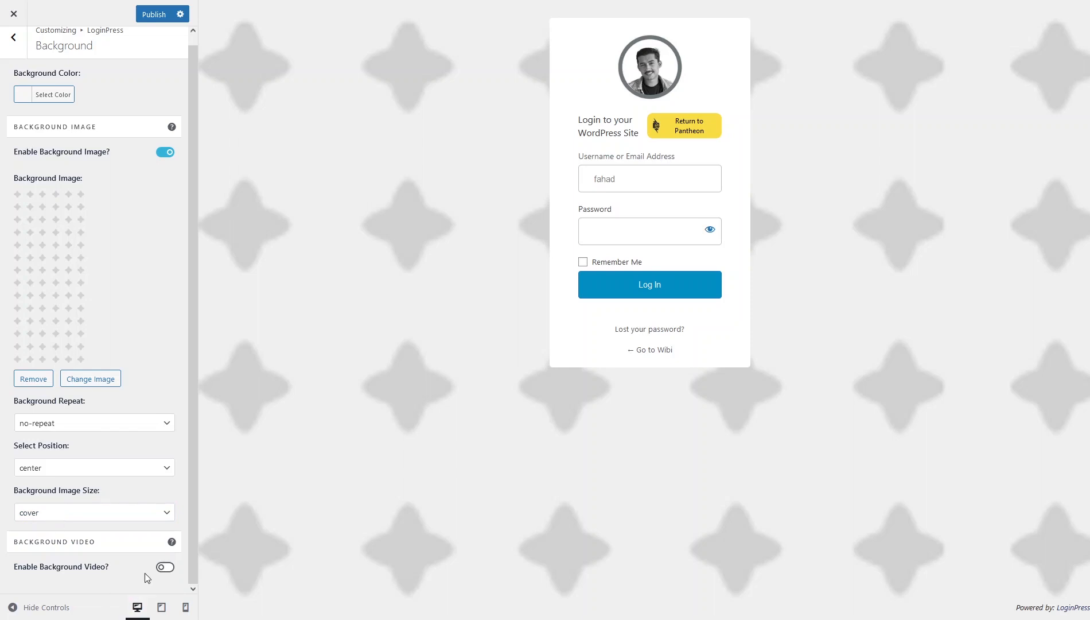
# - Enable the background video to view its video selection option, then disable it again
pyautogui.click(165, 567)
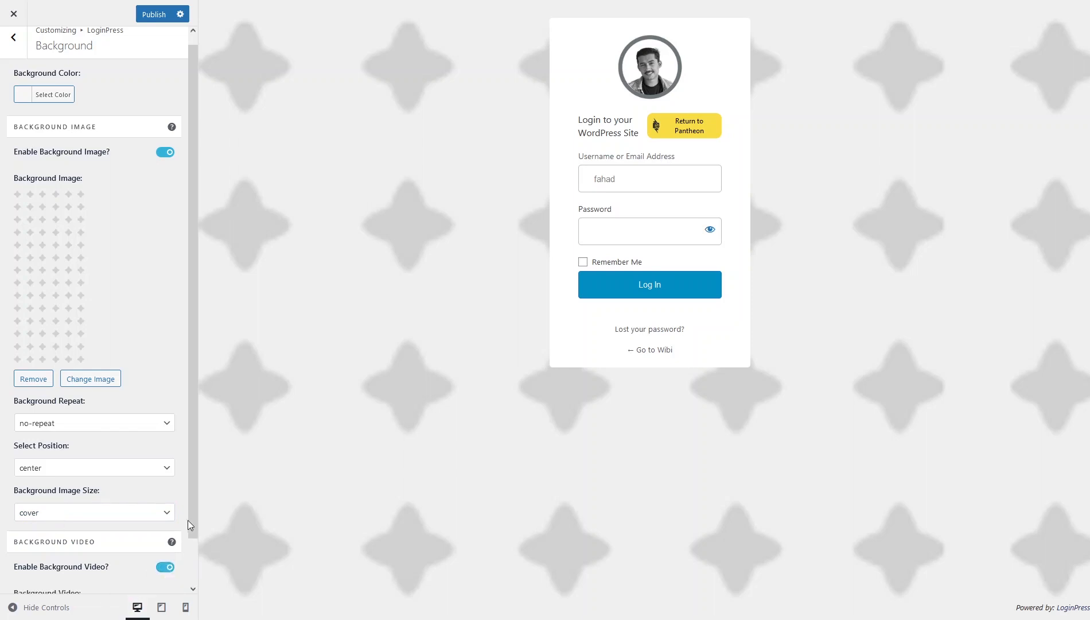
pyautogui.moveTo(191, 513); pyautogui.dragTo(188, 559)
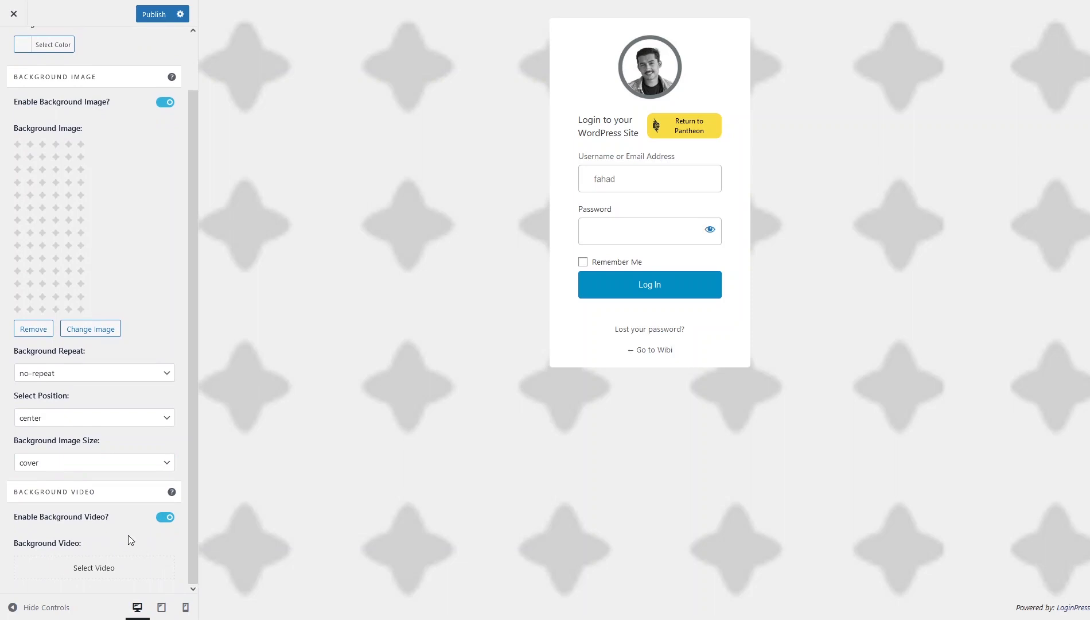
pyautogui.click(164, 517)
pyautogui.moveTo(194, 525); pyautogui.dragTo(180, 196)
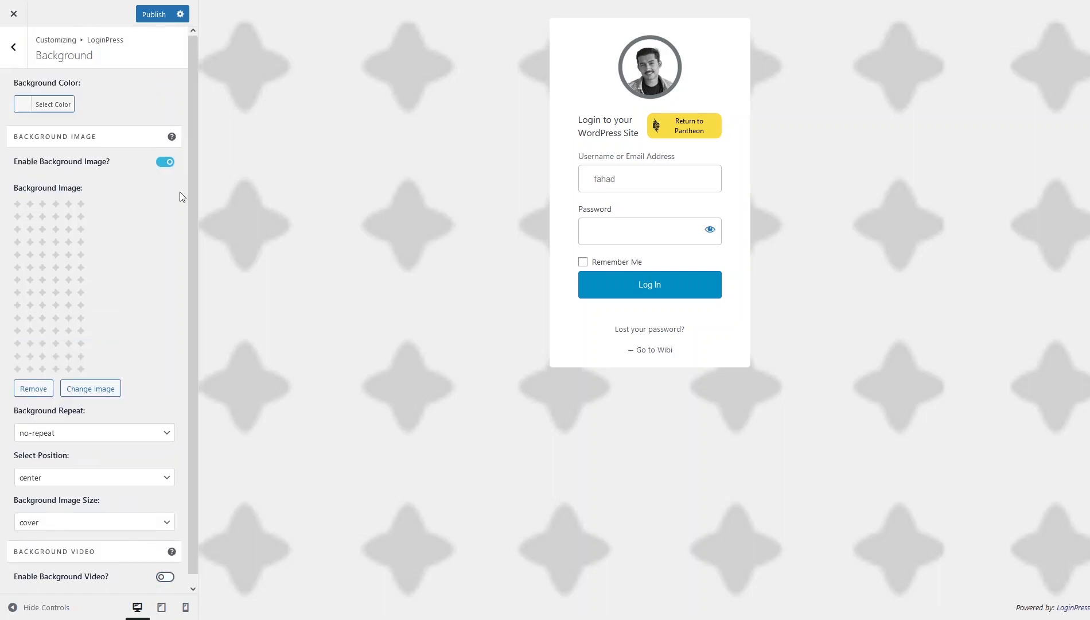
# - Disable the background image and set the login page's background color to near-black #050505
pyautogui.click(165, 162)
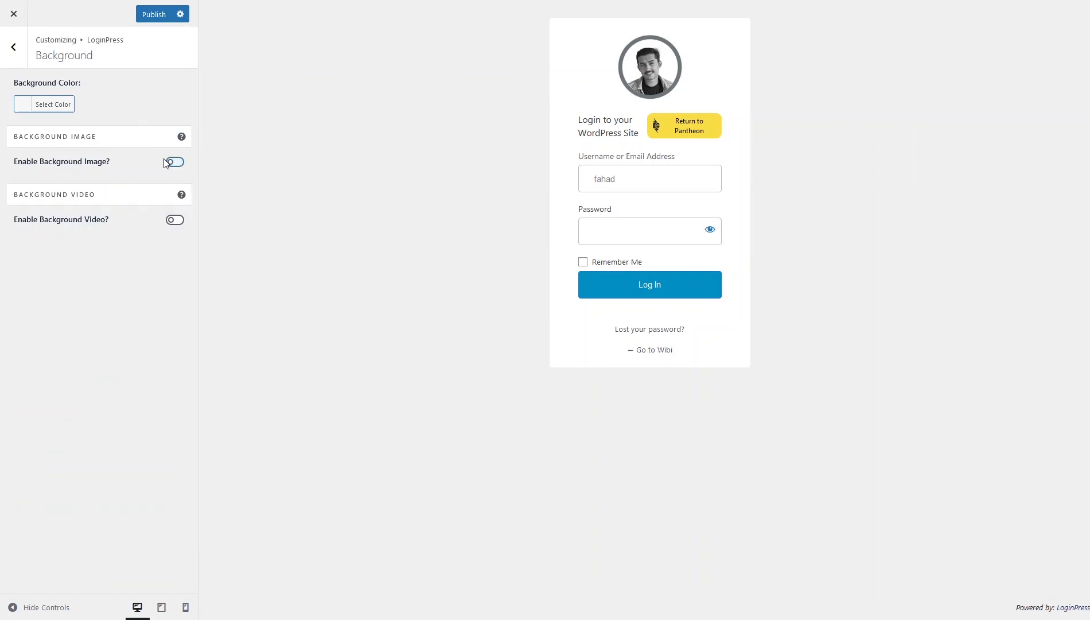
pyautogui.click(50, 104)
pyautogui.moveTo(79, 149); pyautogui.dragTo(21, 229)
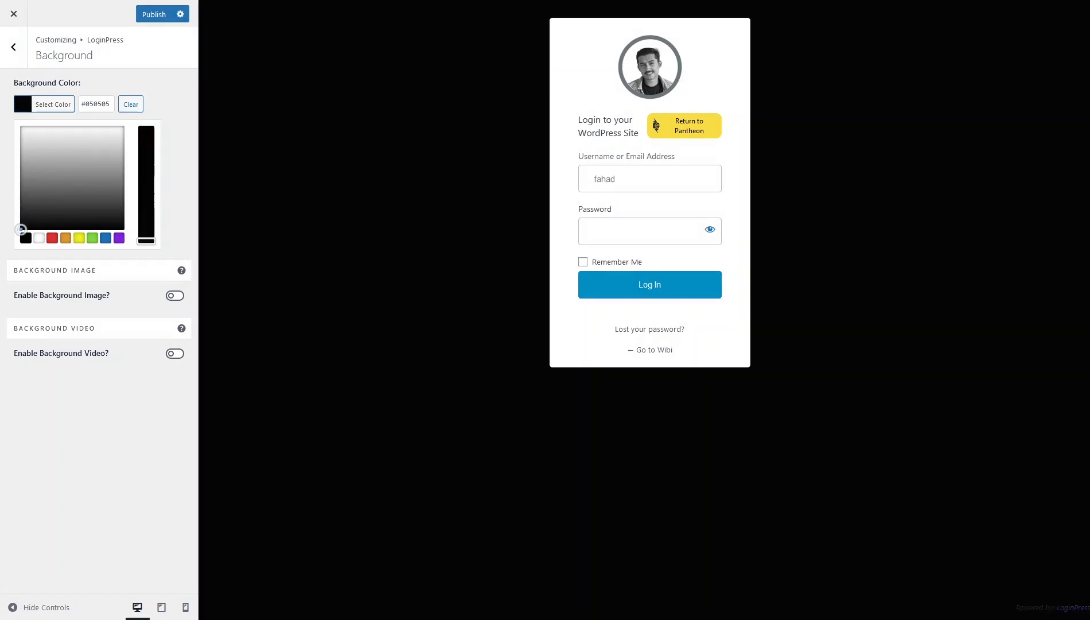
# - Open the login form customization settings and preview form transparency by enabling it and disabling it again
pyautogui.click(13, 48)
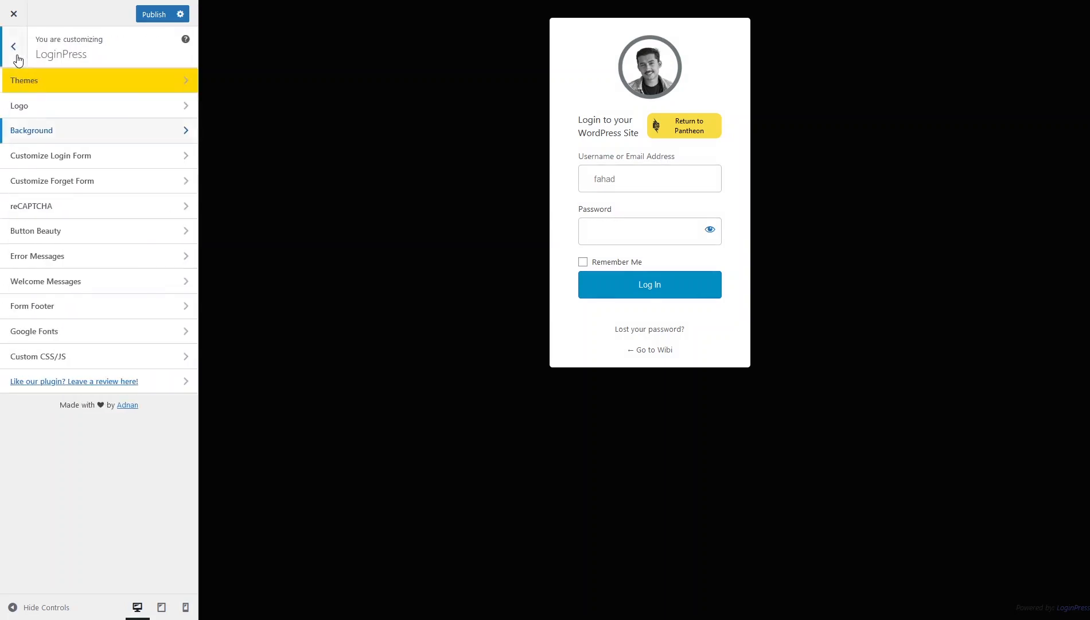
pyautogui.click(80, 165)
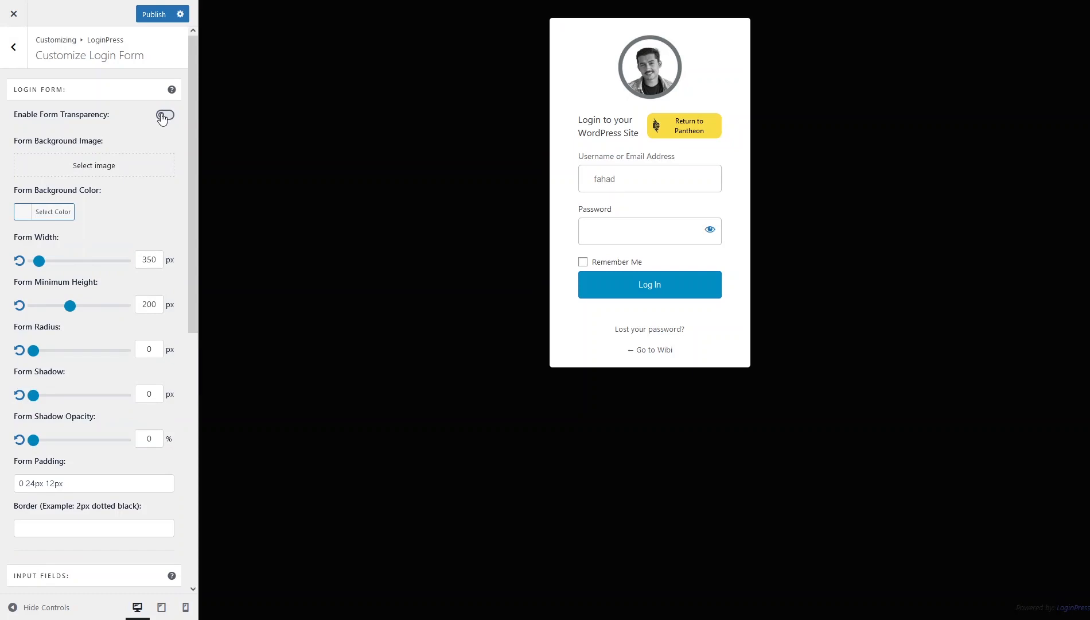
pyautogui.click(164, 115)
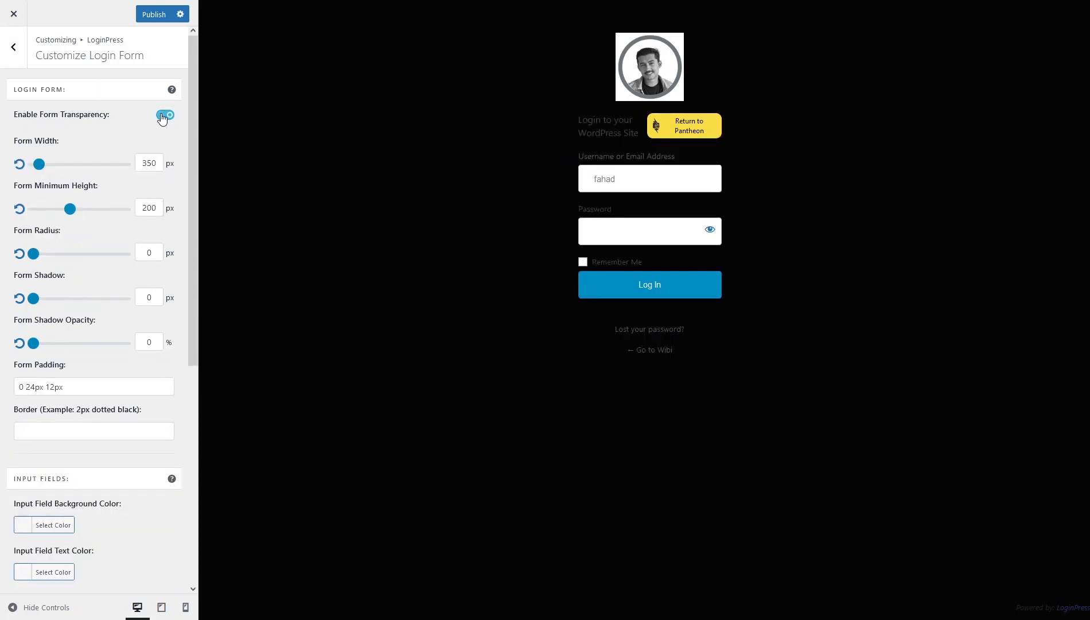
pyautogui.click(163, 117)
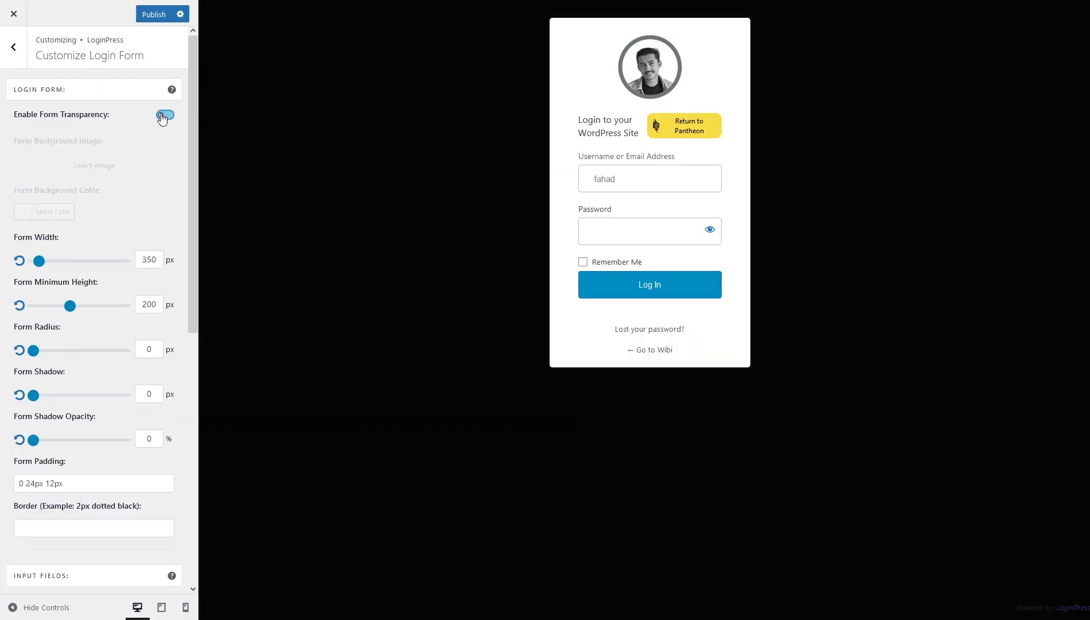
# - View the media library choices for the form background image and close them without choosing one
pyautogui.scroll(-1, 112, 132)
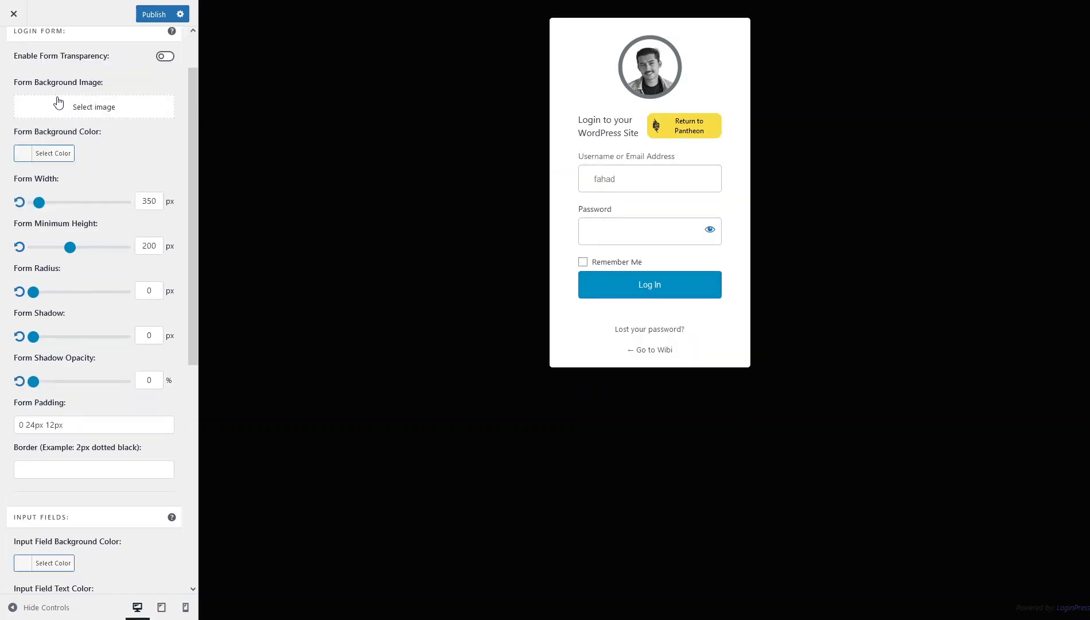
pyautogui.click(82, 105)
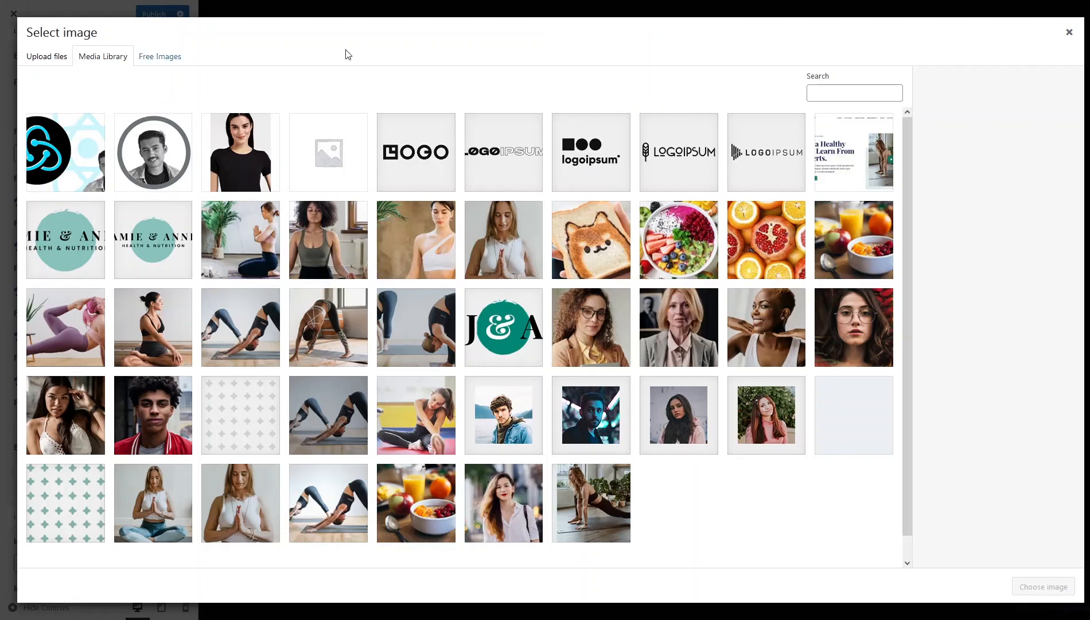
pyautogui.click(1069, 35)
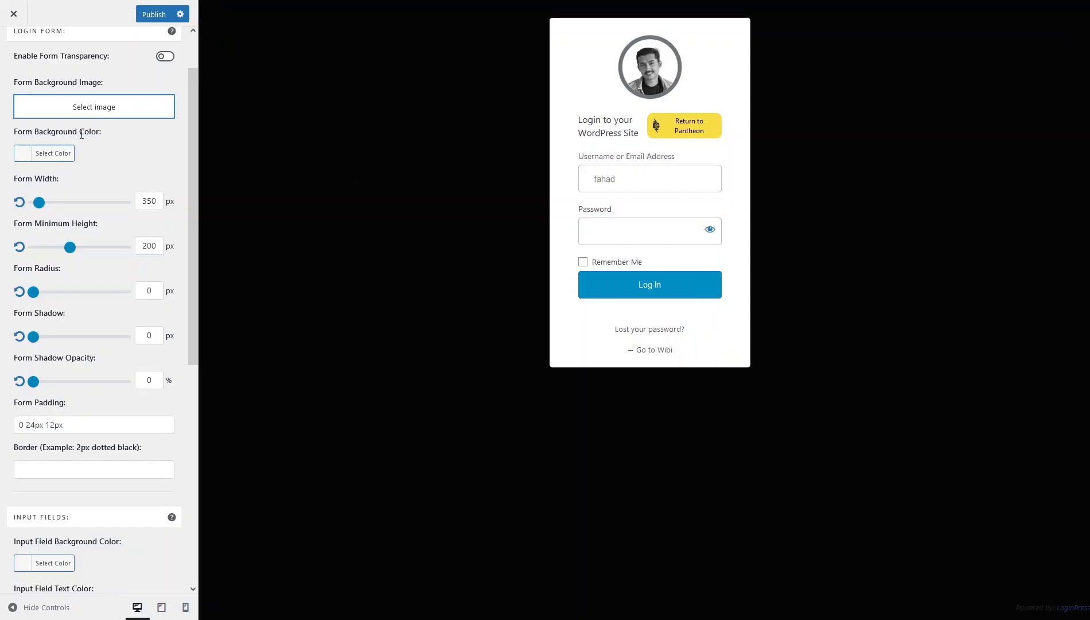
# - Try white #ffffff as the form background color, then clear the color
pyautogui.click(49, 156)
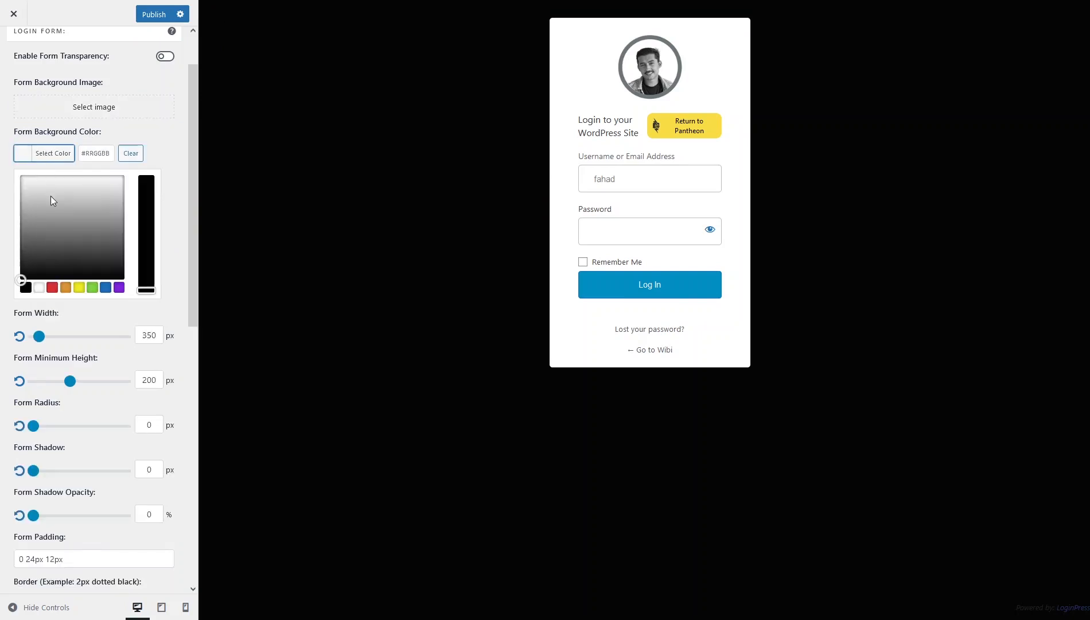
pyautogui.moveTo(52, 198); pyautogui.dragTo(21, 175)
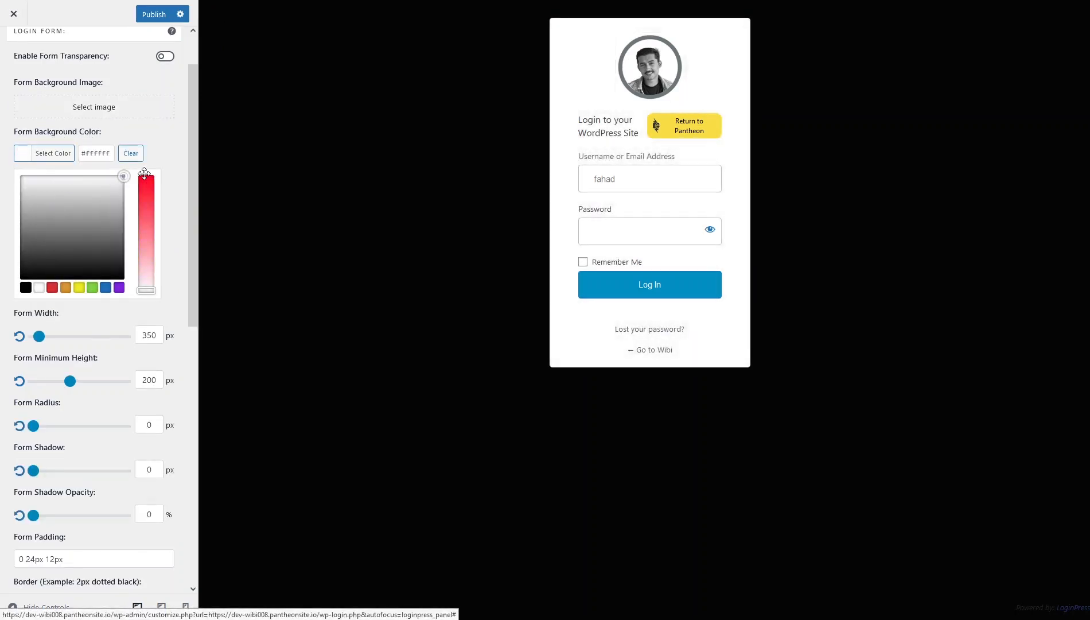
pyautogui.click(131, 152)
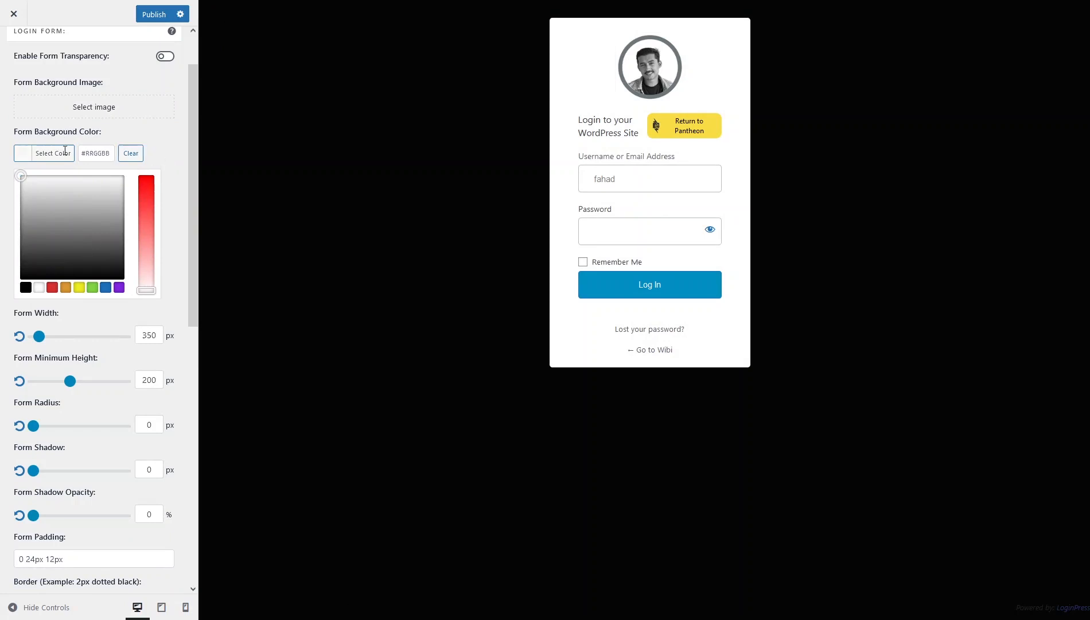
# - Set the login form's width to 485 px and its corner radius to 19 px
pyautogui.scroll(-3, 39, 154)
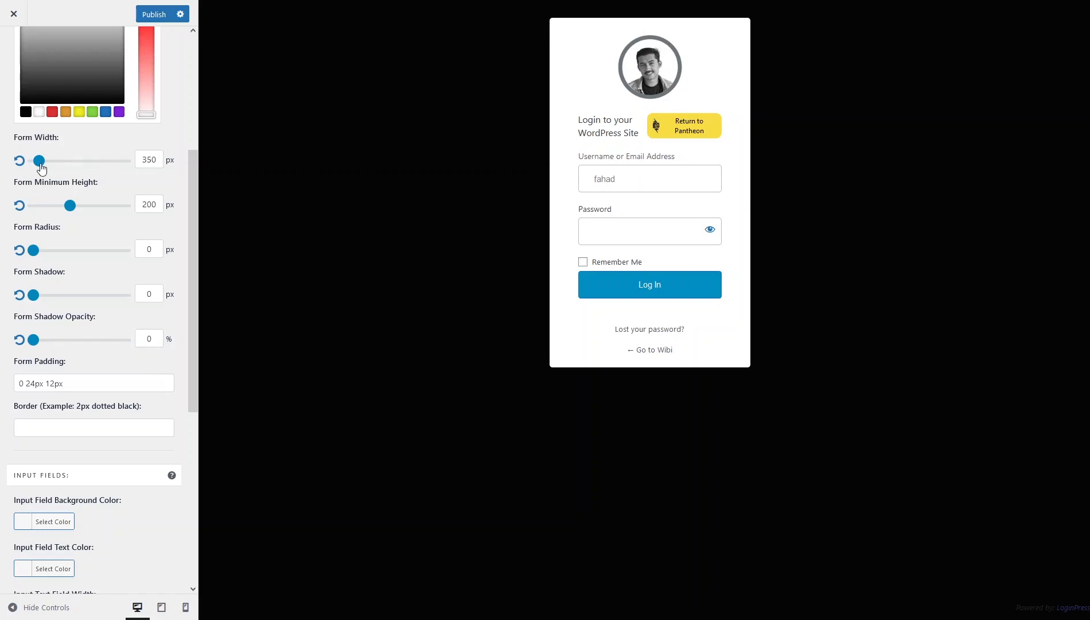
pyautogui.moveTo(39, 161); pyautogui.dragTo(66, 167)
pyautogui.scroll(2, 84, 193)
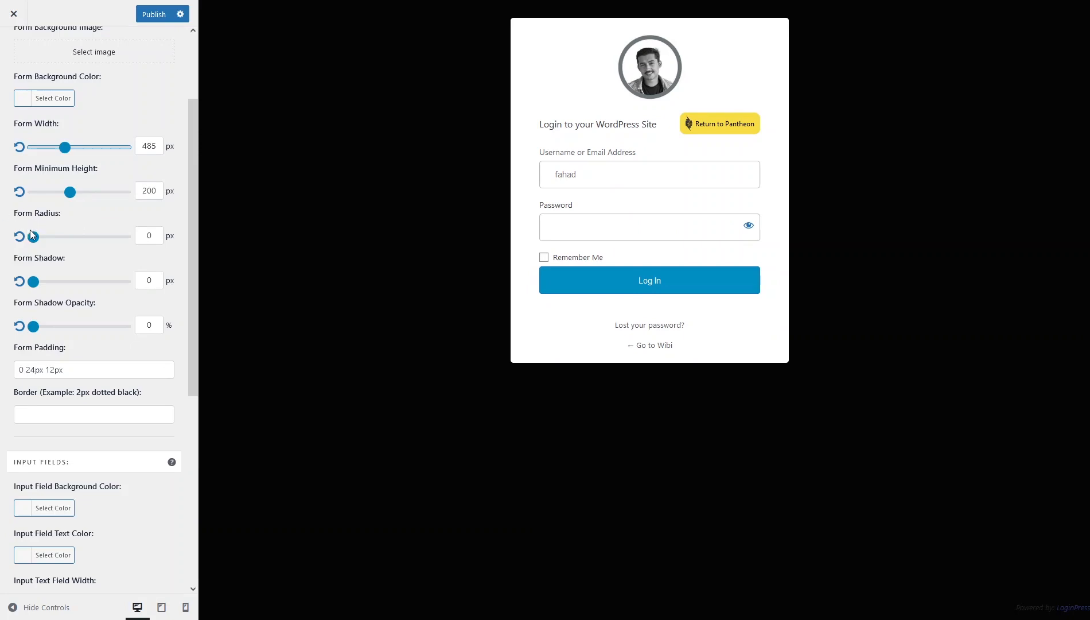
pyautogui.moveTo(36, 241)
pyautogui.mouseDown()
pyautogui.moveTo(144, 241)
pyautogui.moveTo(52, 241)
pyautogui.mouseUp()
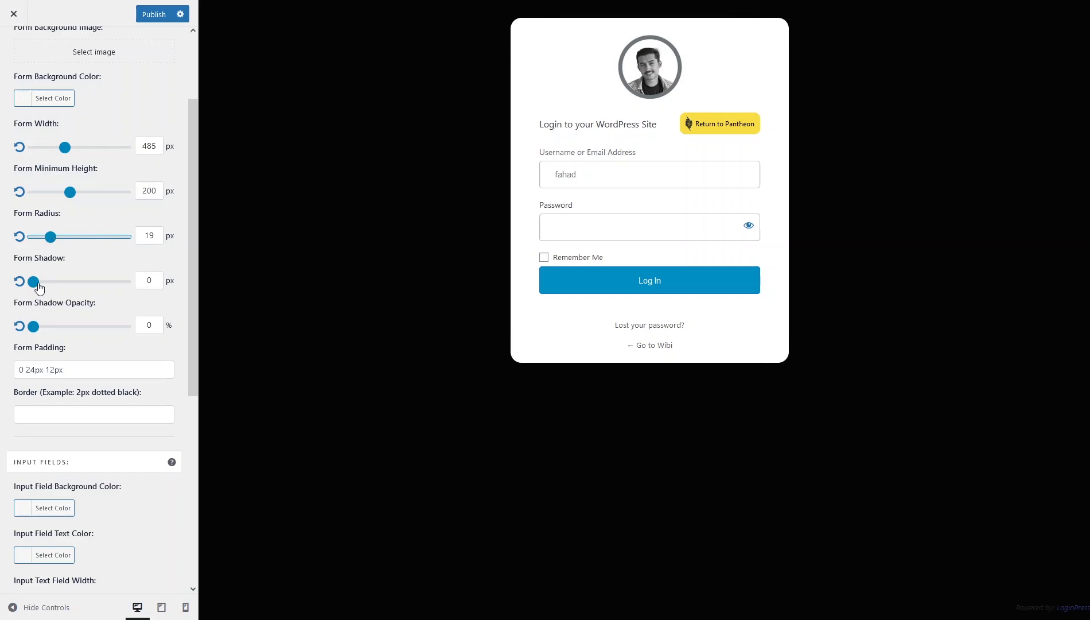
# - Try a form shadow of 21 px, then return the shadow to 0 px and keep the shadow opacity at 0%
pyautogui.moveTo(35, 283); pyautogui.dragTo(98, 282)
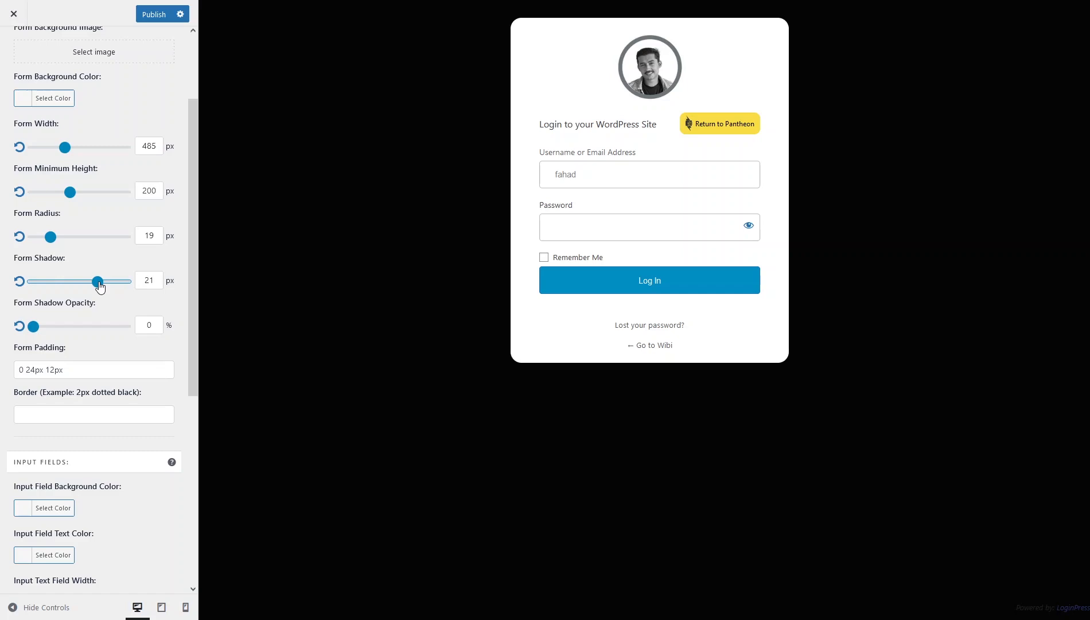
pyautogui.moveTo(98, 283); pyautogui.dragTo(19, 284)
pyautogui.moveTo(32, 326)
pyautogui.mouseDown()
pyautogui.moveTo(122, 326)
pyautogui.moveTo(23, 326)
pyautogui.mouseUp()
# - Set the background color of the login form's input fields to a light grey
pyautogui.scroll(-1, 15, 362)
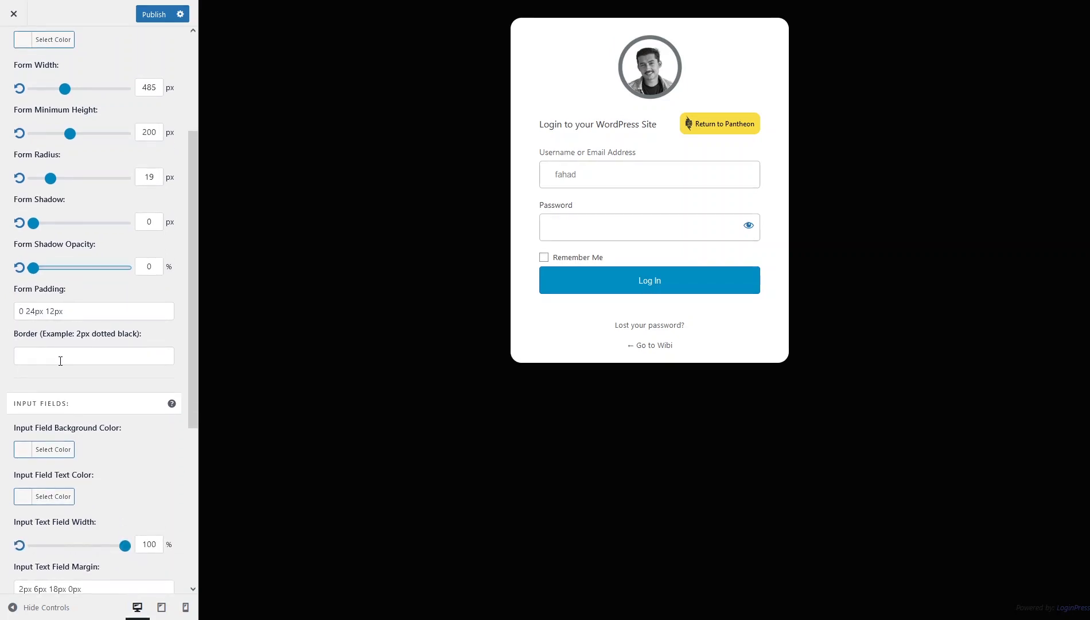
pyautogui.scroll(-2, 62, 360)
pyautogui.scroll(-2, 60, 356)
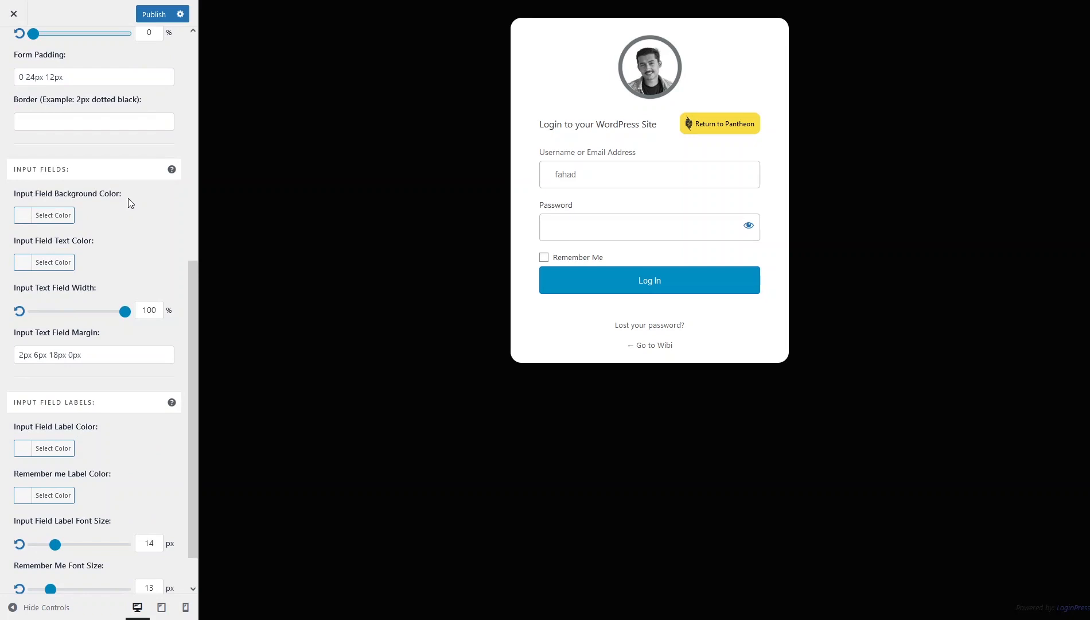
pyautogui.click(24, 214)
pyautogui.moveTo(36, 267); pyautogui.dragTo(21, 241)
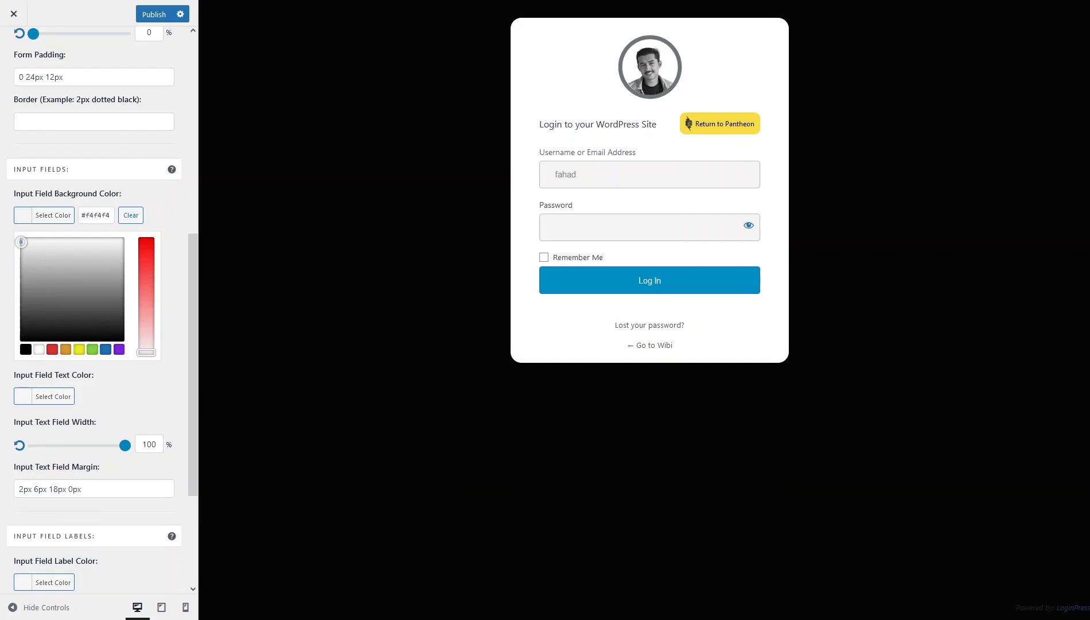
pyautogui.moveTo(21, 241); pyautogui.dragTo(2, 243)
pyautogui.click(2, 244)
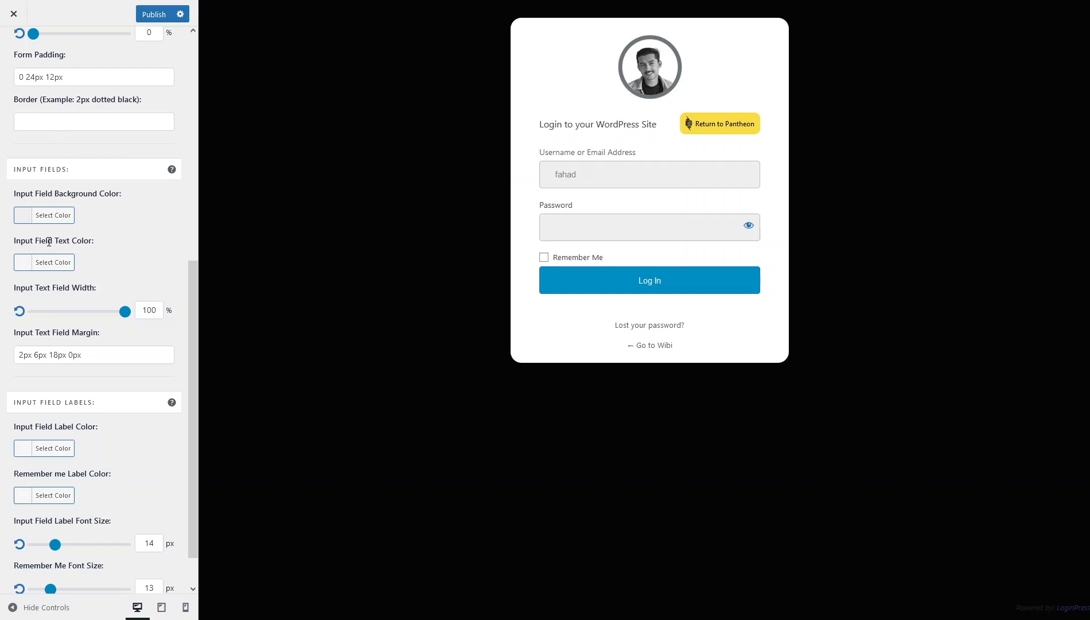
# - Set the input field label color to medium grey #898989
pyautogui.scroll(-1, 40, 245)
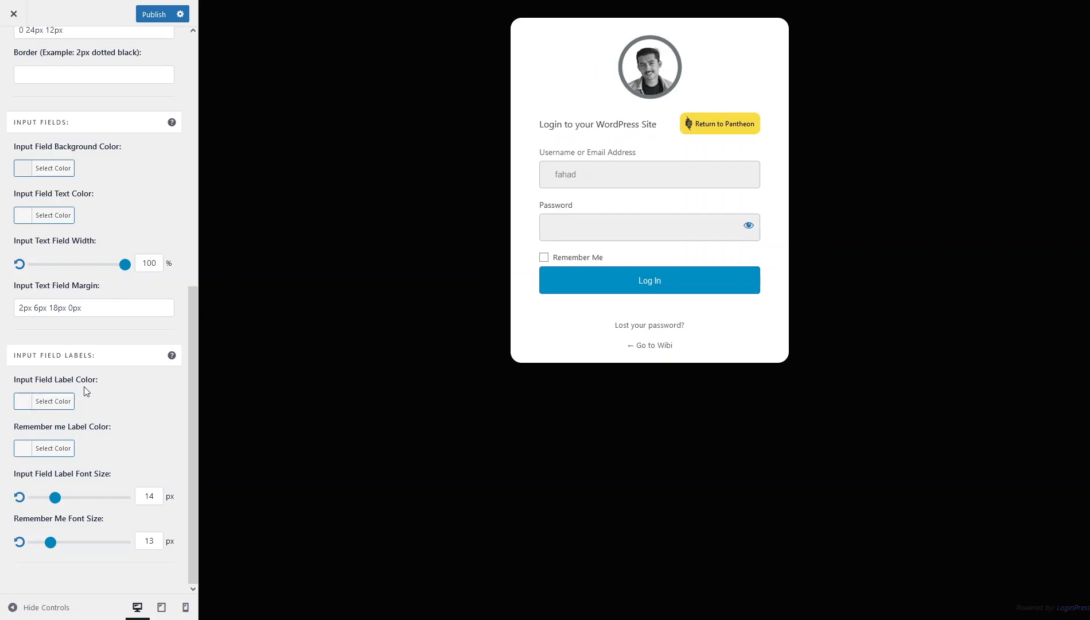
pyautogui.click(61, 407)
pyautogui.moveTo(53, 438); pyautogui.dragTo(3, 471)
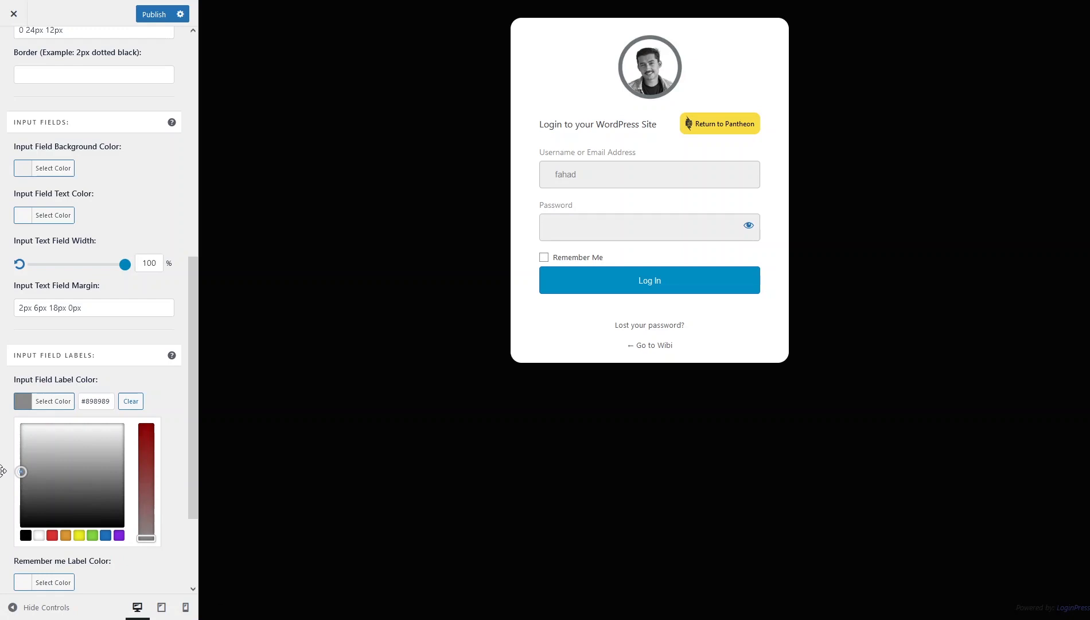
pyautogui.moveTo(3, 471); pyautogui.dragTo(4, 471)
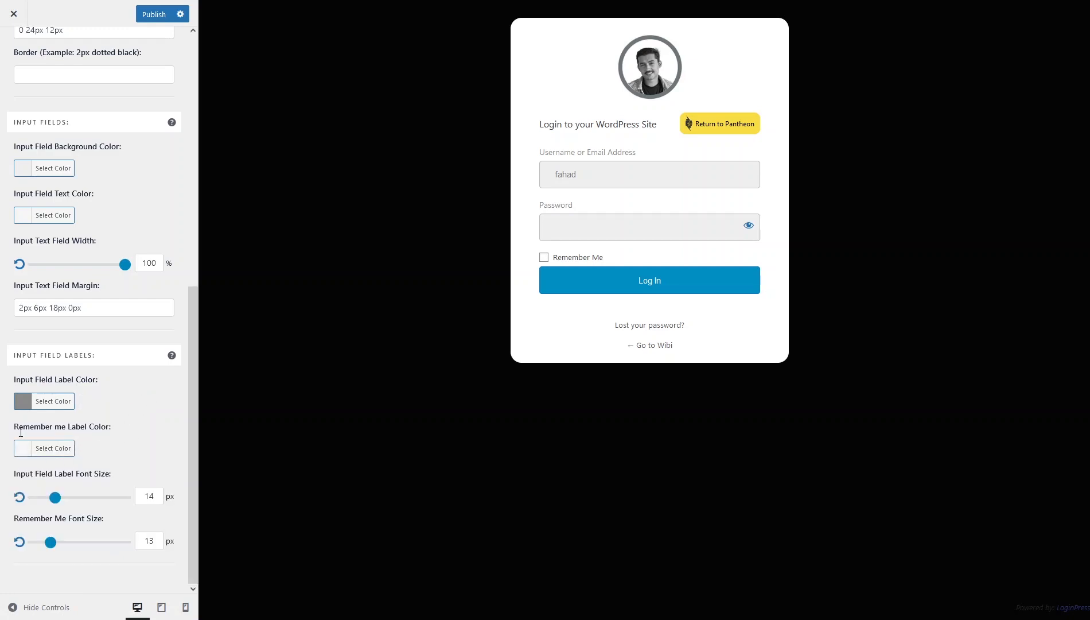
# - Copy the input field label's color code and apply #898989 as the Remember Me label color
pyautogui.click(30, 401)
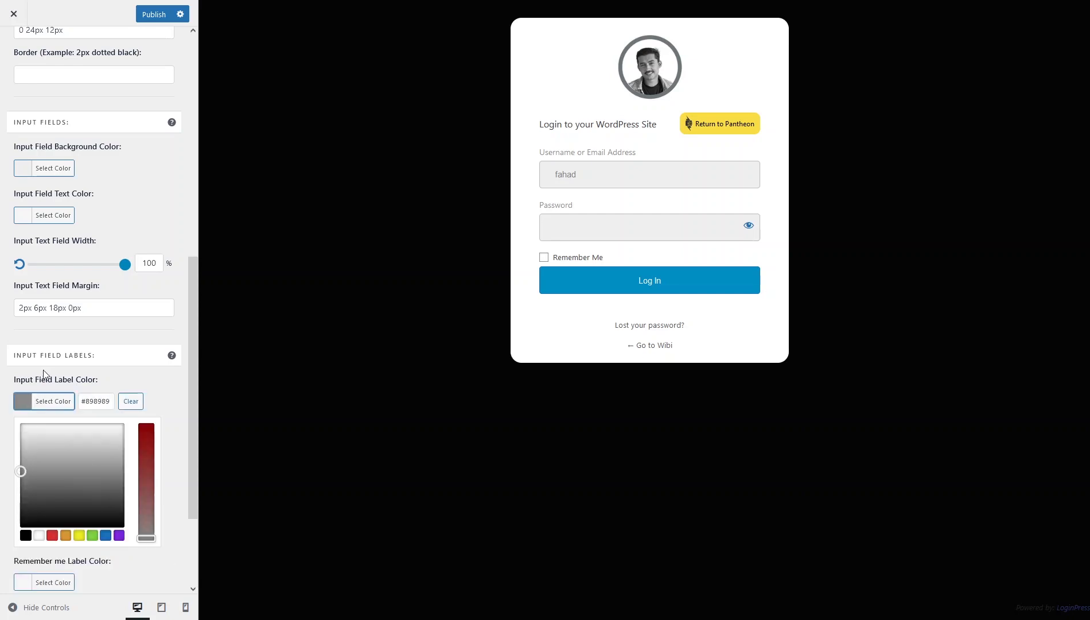
pyautogui.click(93, 405)
pyautogui.press('Escape')
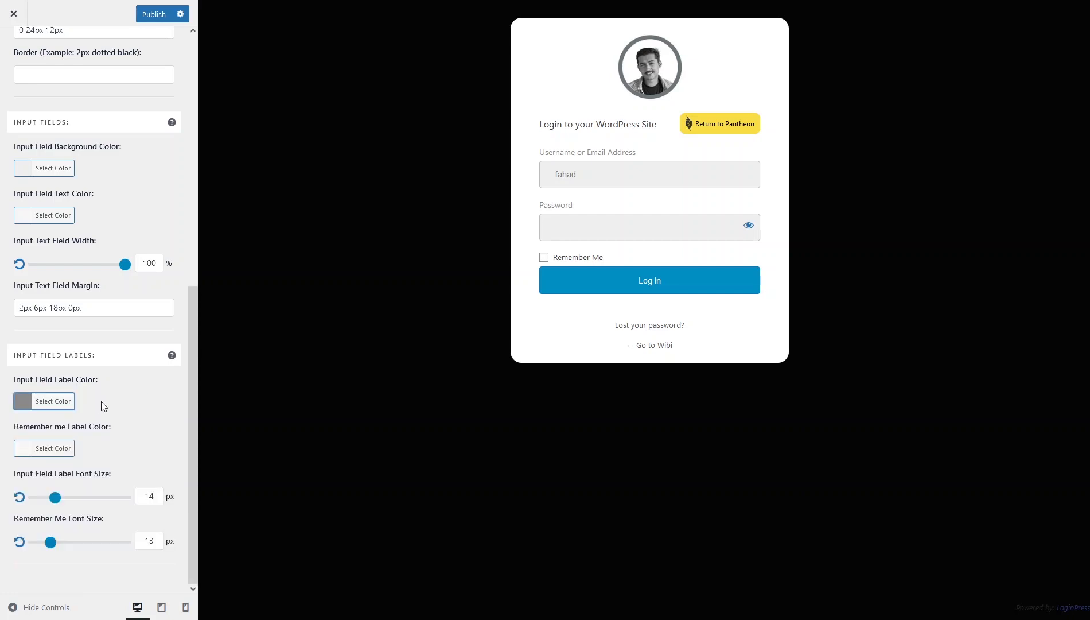
pyautogui.click(18, 450)
pyautogui.click(102, 449)
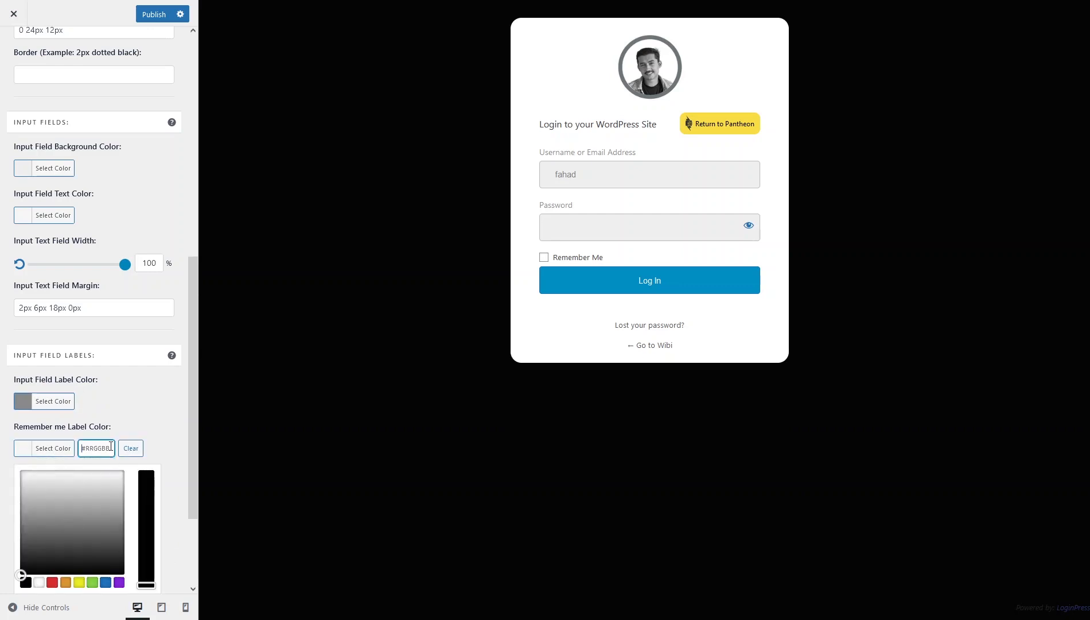
pyautogui.write('#898989')
pyautogui.click(153, 419)
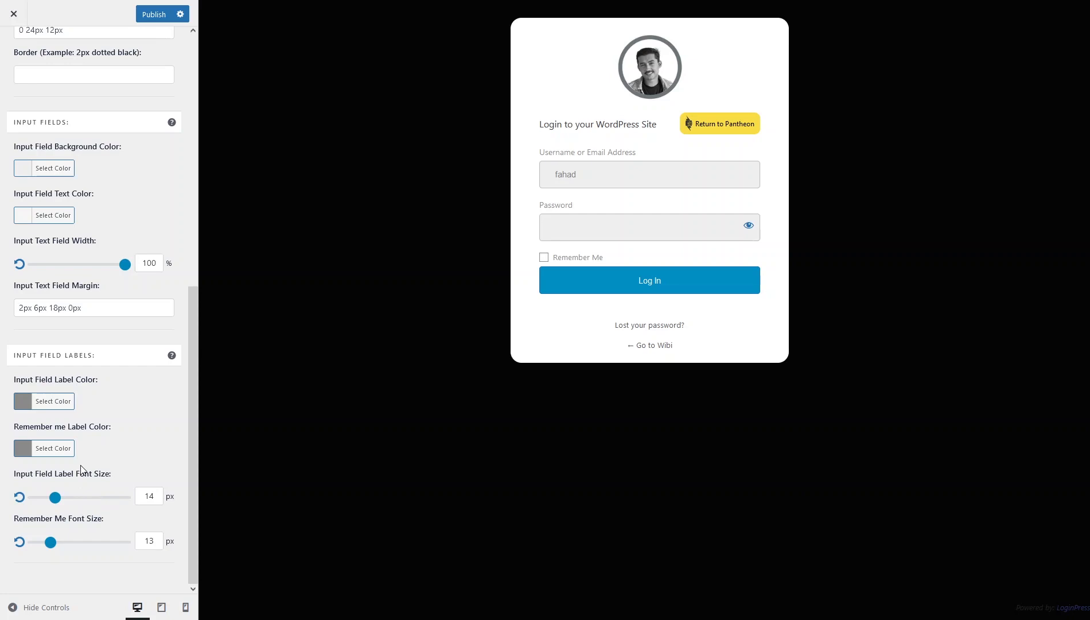
# - Examine the forget form's background options and the reCAPTCHA settings, leaving both as they are
pyautogui.scroll(8, 80, 469)
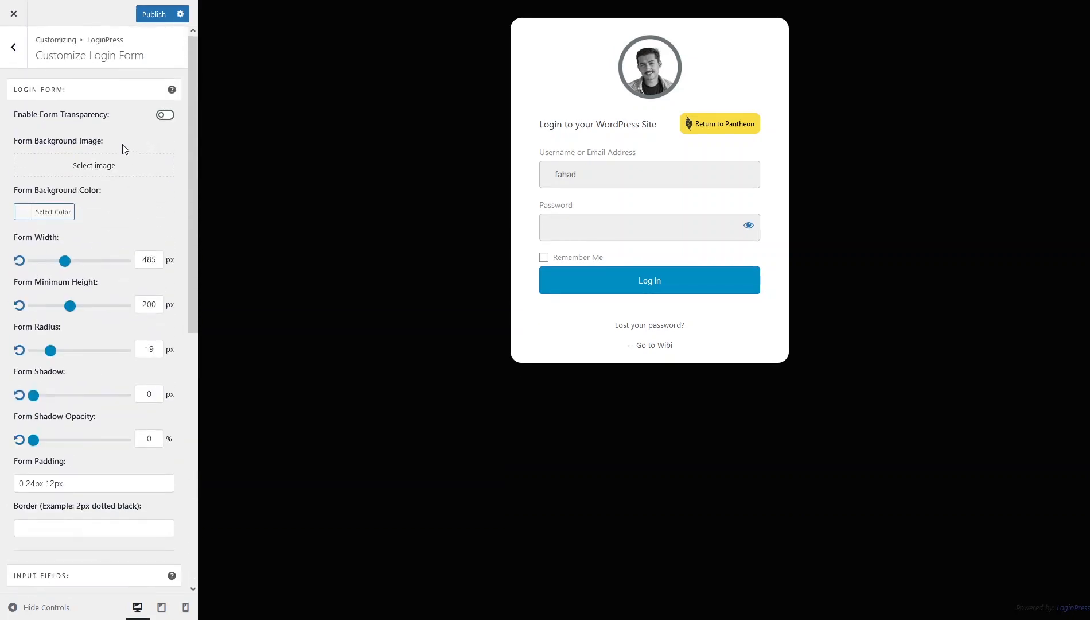
pyautogui.click(13, 47)
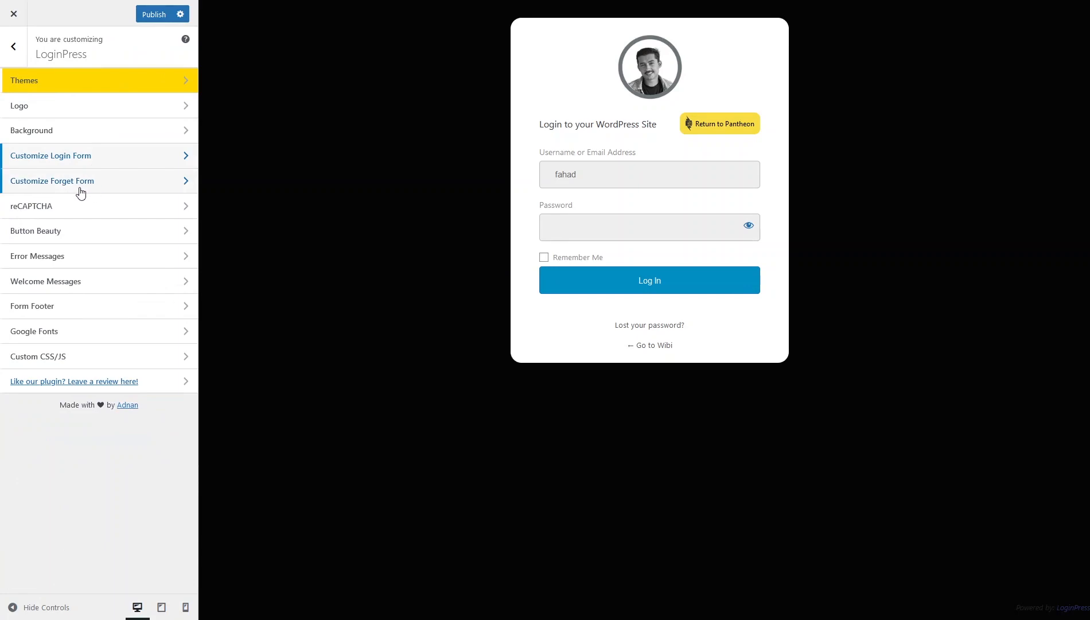
pyautogui.click(80, 188)
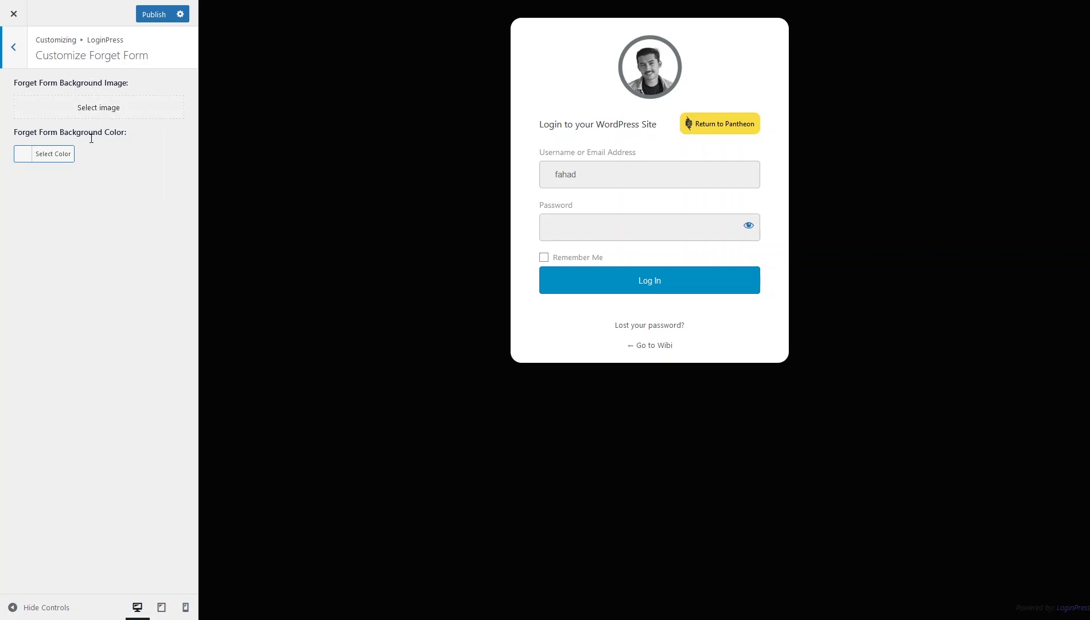
pyautogui.click(13, 47)
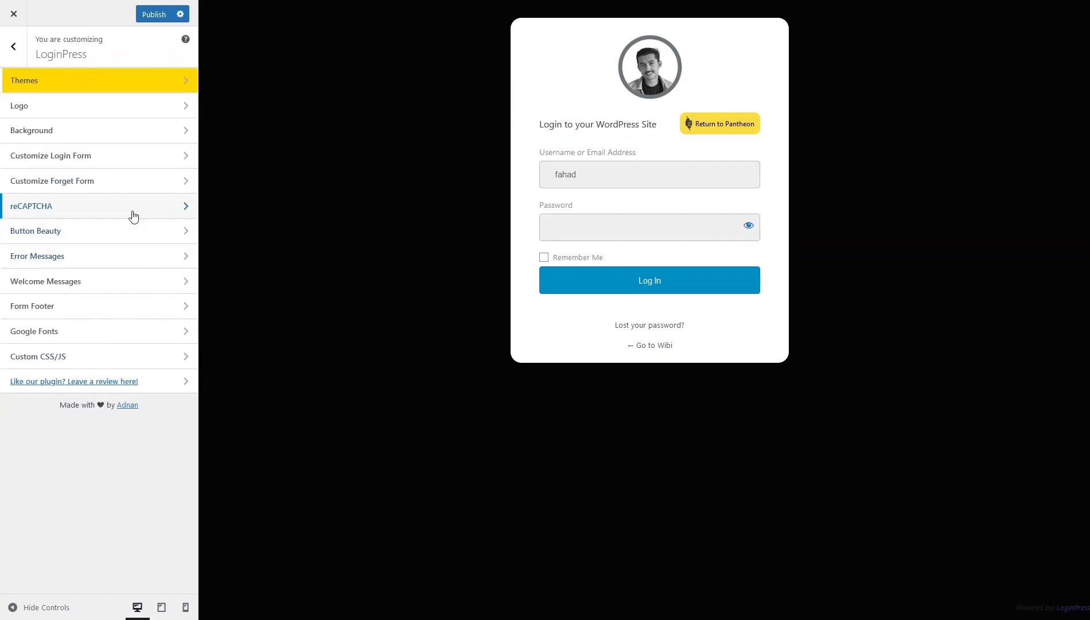
pyautogui.moveTo(98, 119)
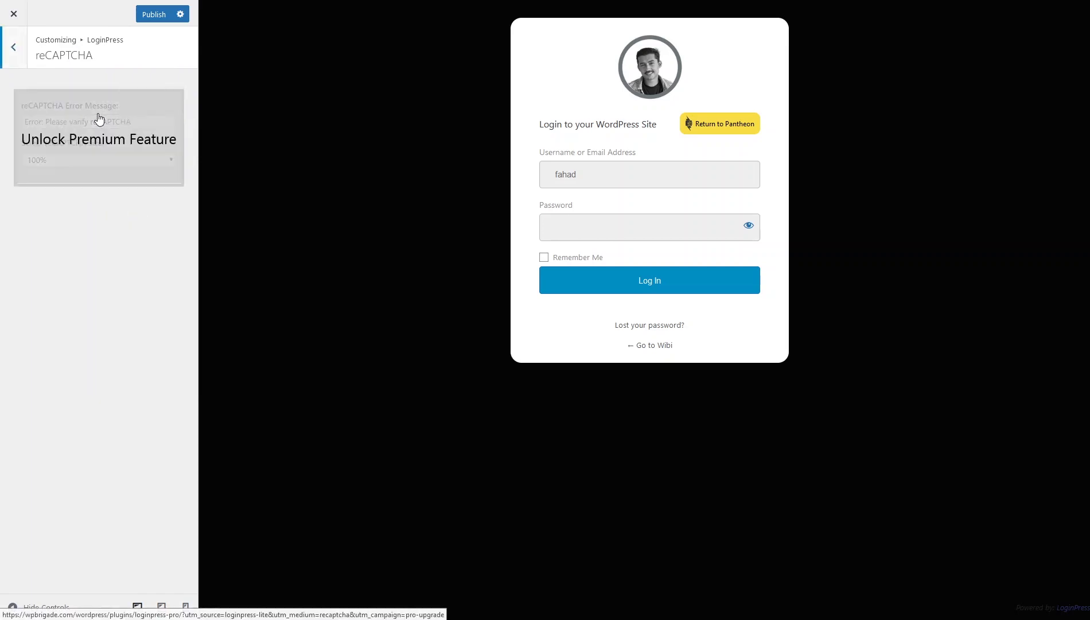
pyautogui.click(14, 49)
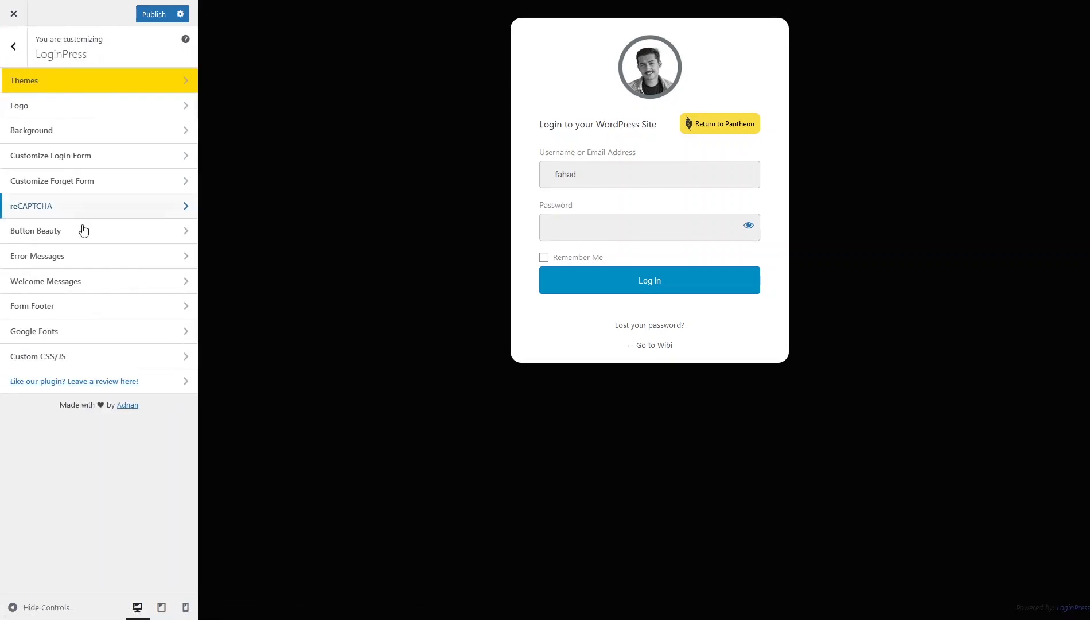
# - Open the Button Beauty settings and set the login button's color to dark grey #262626
pyautogui.click(78, 232)
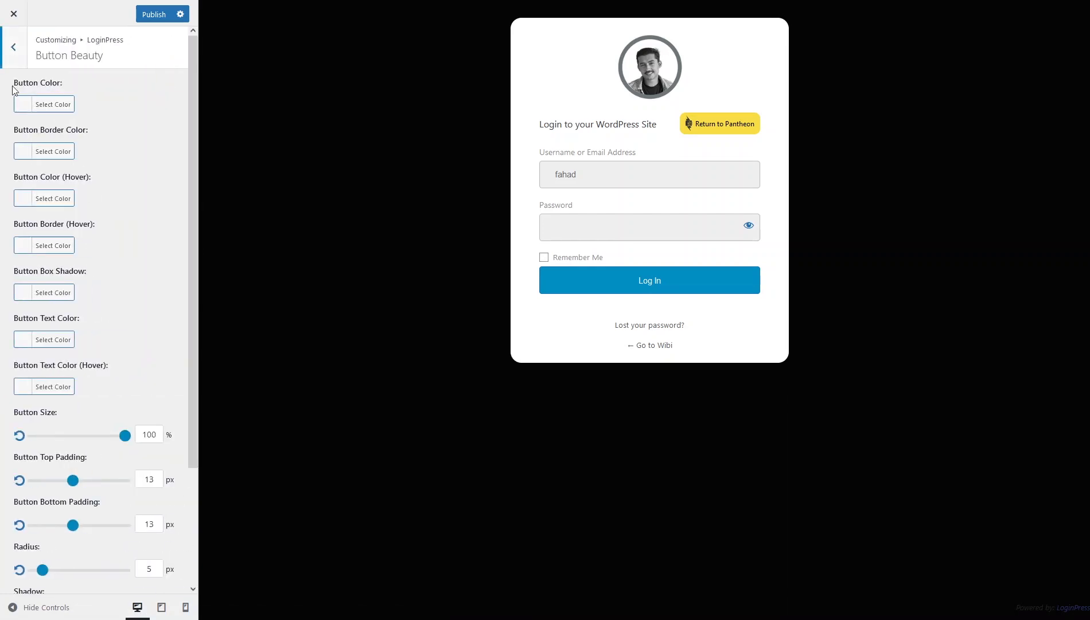
pyautogui.click(44, 104)
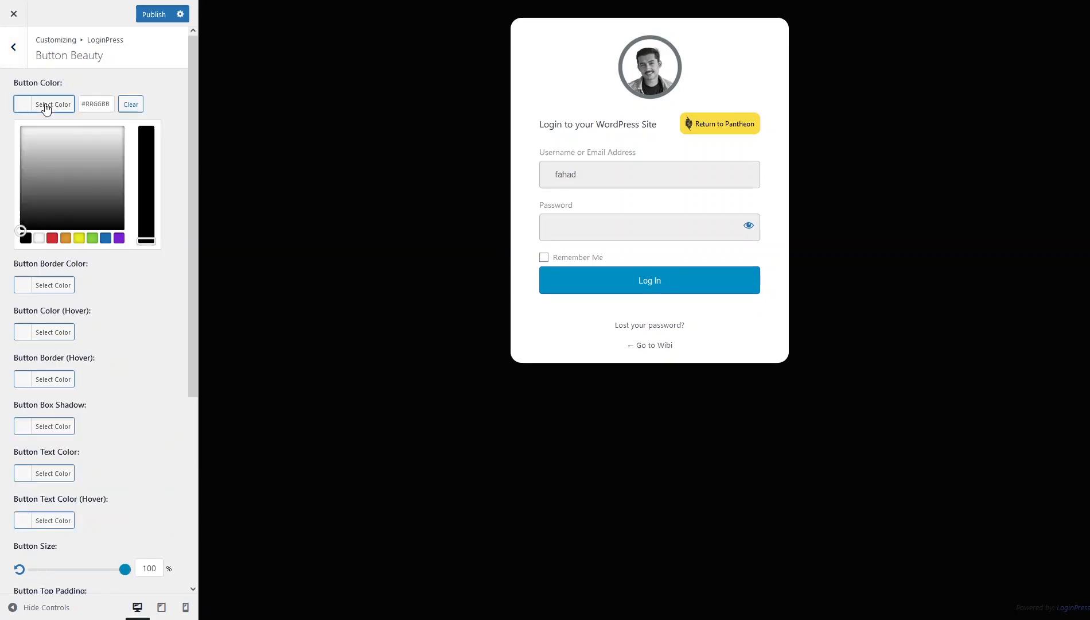
pyautogui.moveTo(58, 142); pyautogui.dragTo(21, 216)
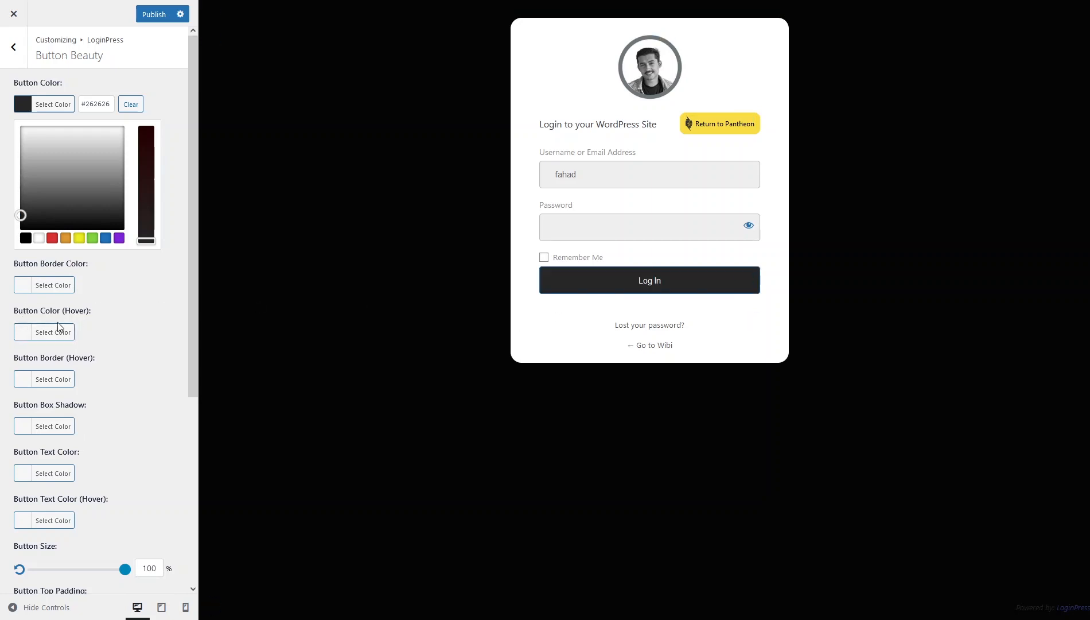
# - Set the login button's hover color to white
pyautogui.click(45, 342)
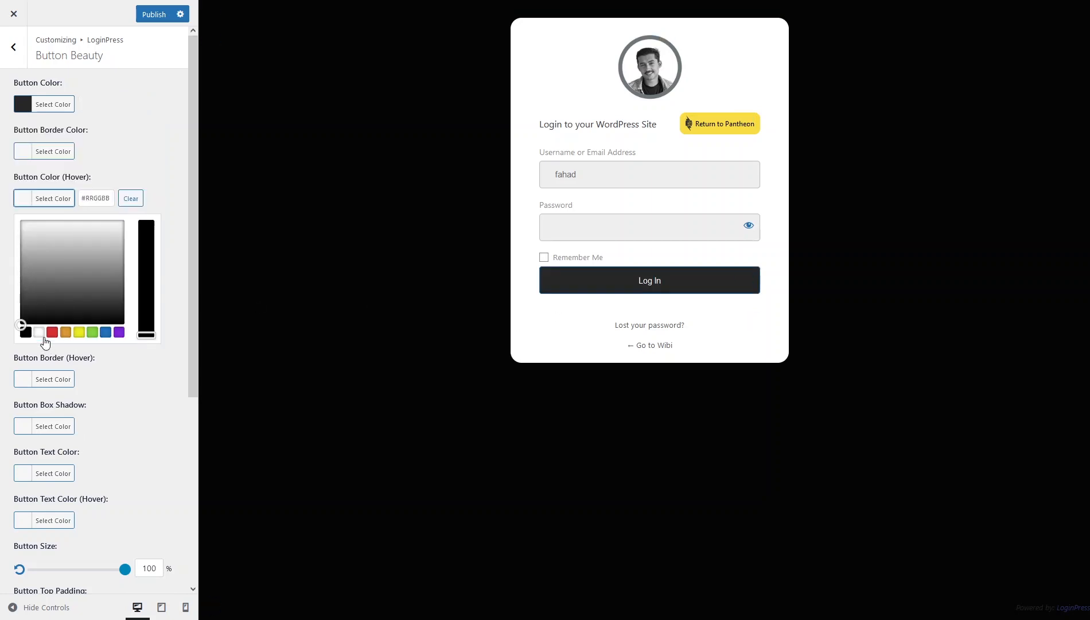
pyautogui.moveTo(22, 323); pyautogui.dragTo(2, 203)
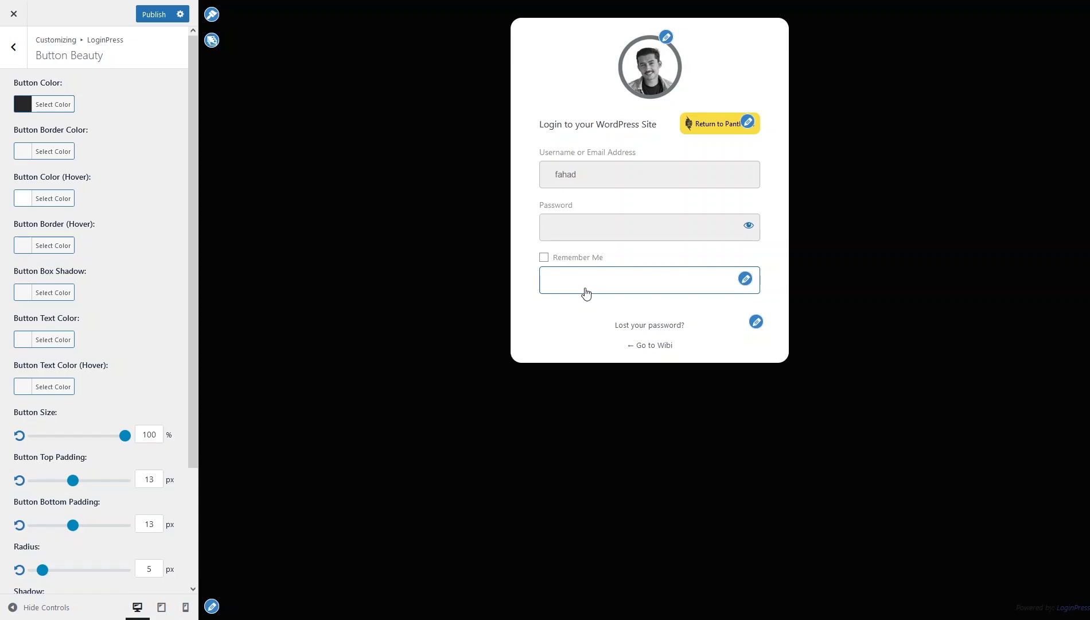
# - Try a near-white #fcfcfc box shadow color on the login button and clear it again
pyautogui.click(45, 294)
pyautogui.click(100, 330)
pyautogui.moveTo(100, 330); pyautogui.dragTo(62, 315)
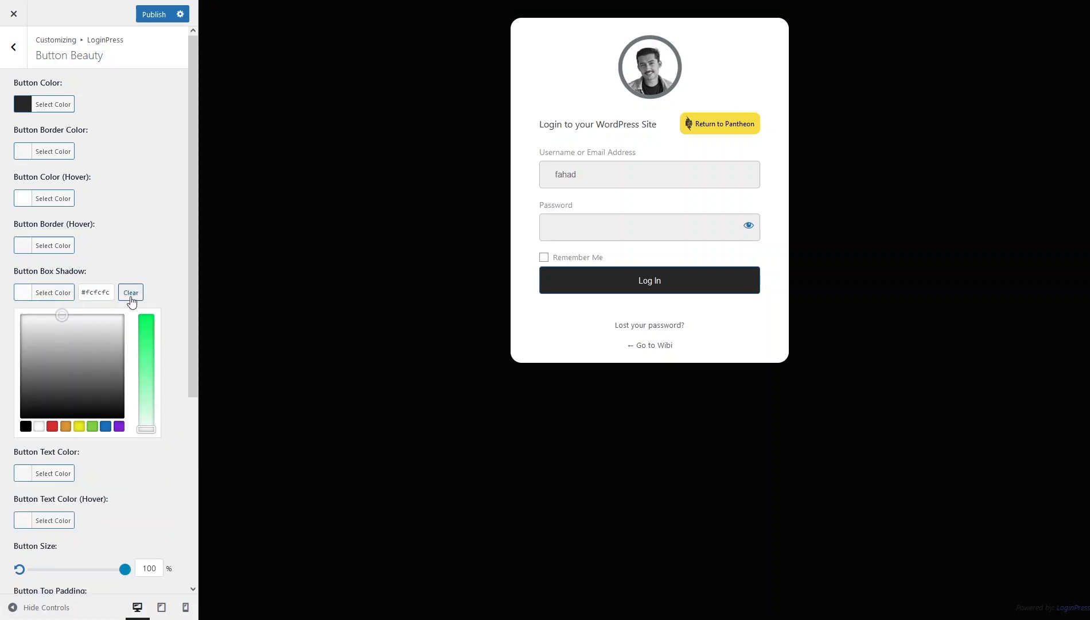
pyautogui.click(131, 293)
pyautogui.click(147, 272)
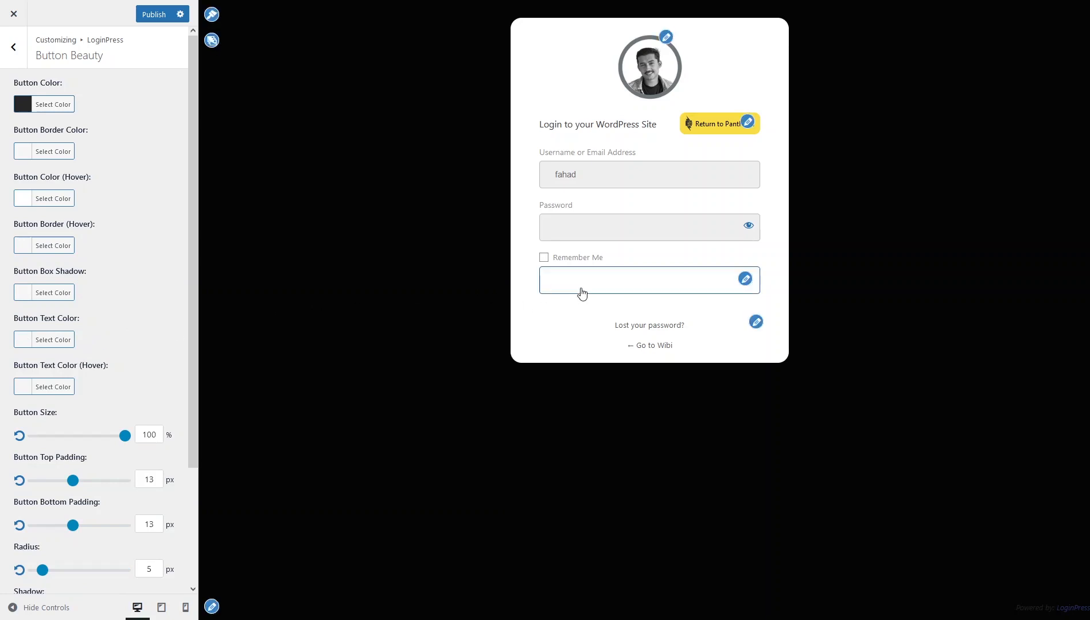
# - Set the login button's hover text color to a dark grey
pyautogui.click(40, 387)
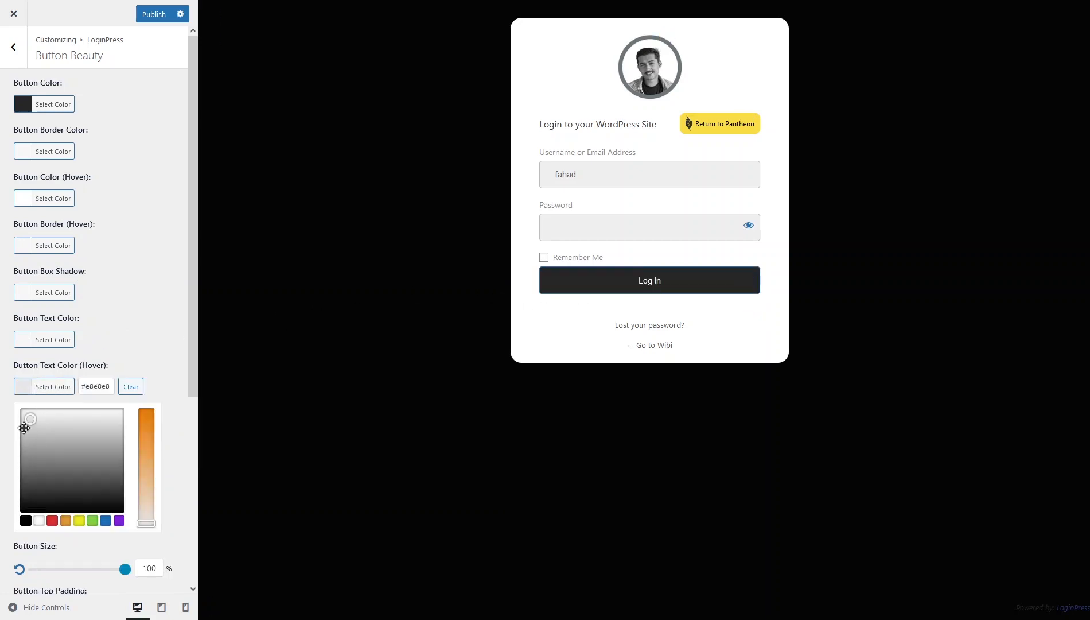
pyautogui.moveTo(23, 428); pyautogui.dragTo(21, 497)
pyautogui.click(147, 357)
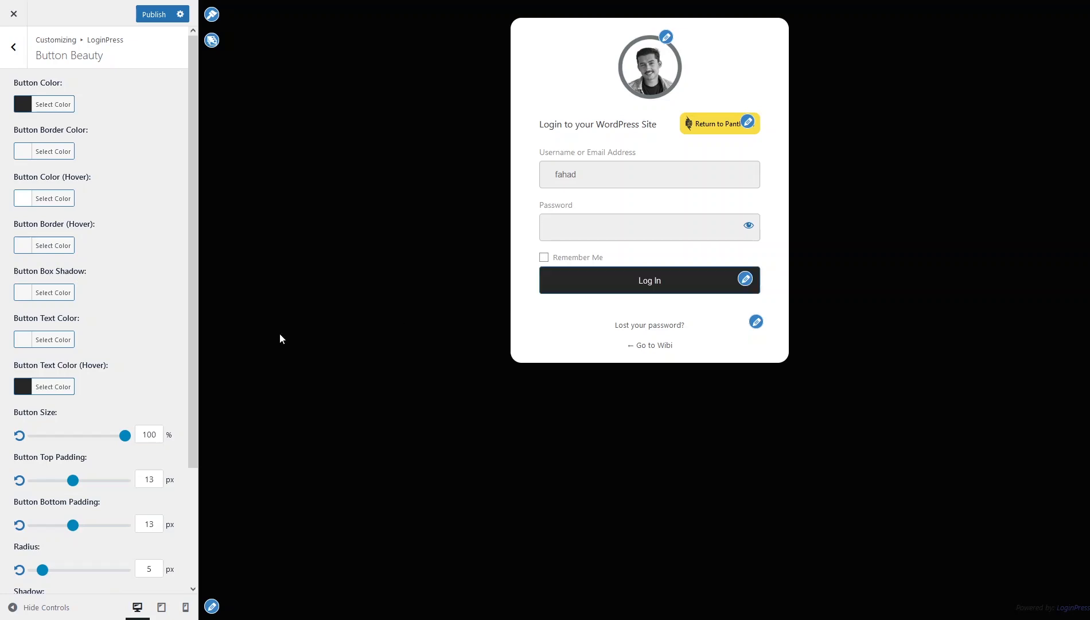
# - Round the login button's corners with a radius of 30 px
pyautogui.scroll(-2, 118, 365)
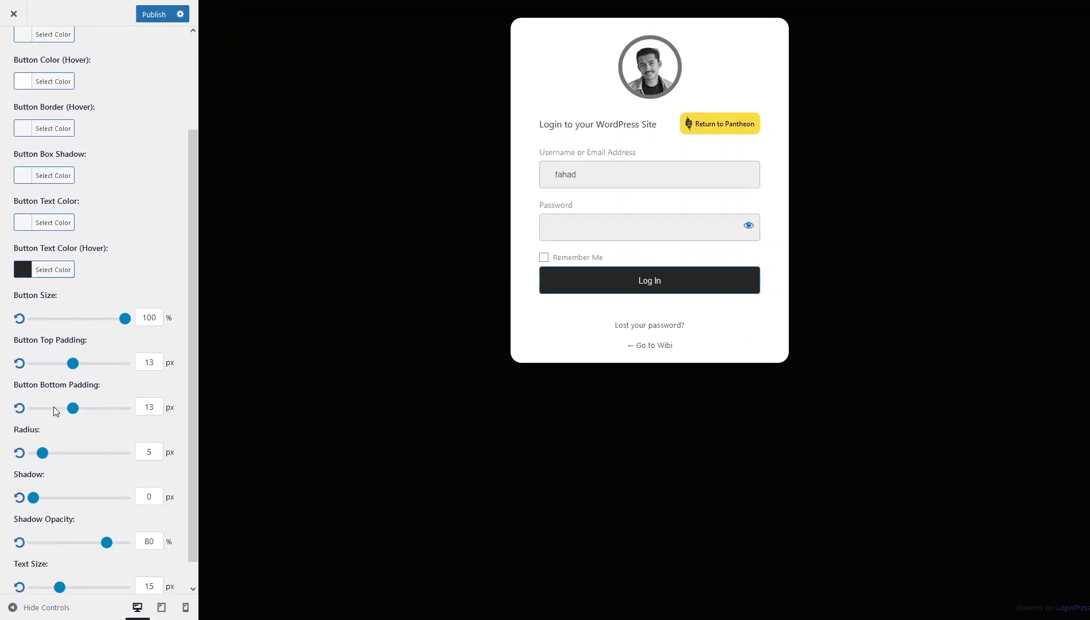
pyautogui.click(42, 455)
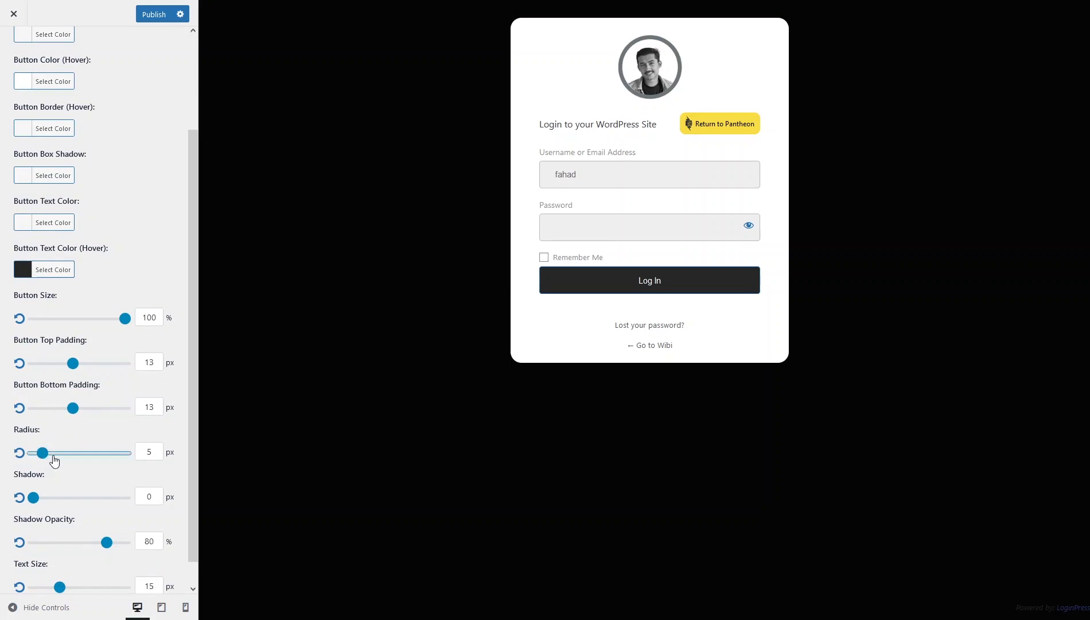
pyautogui.moveTo(51, 458); pyautogui.dragTo(89, 457)
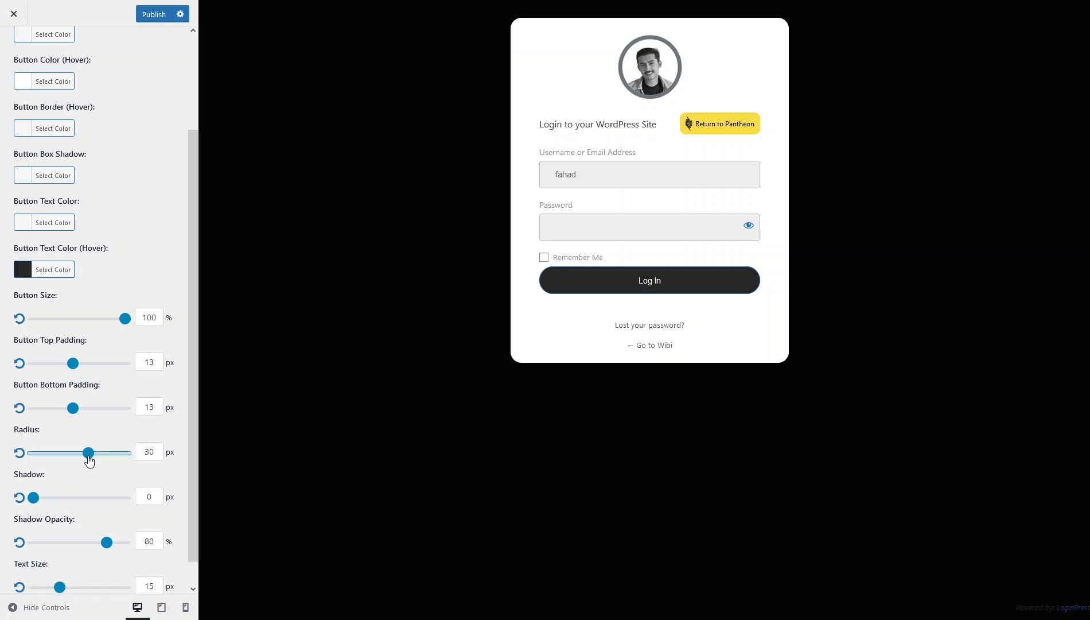
# - Try a 13 px text size on the login button, reset it to the default and leave the Button Beauty settings
pyautogui.scroll(-1, 72, 496)
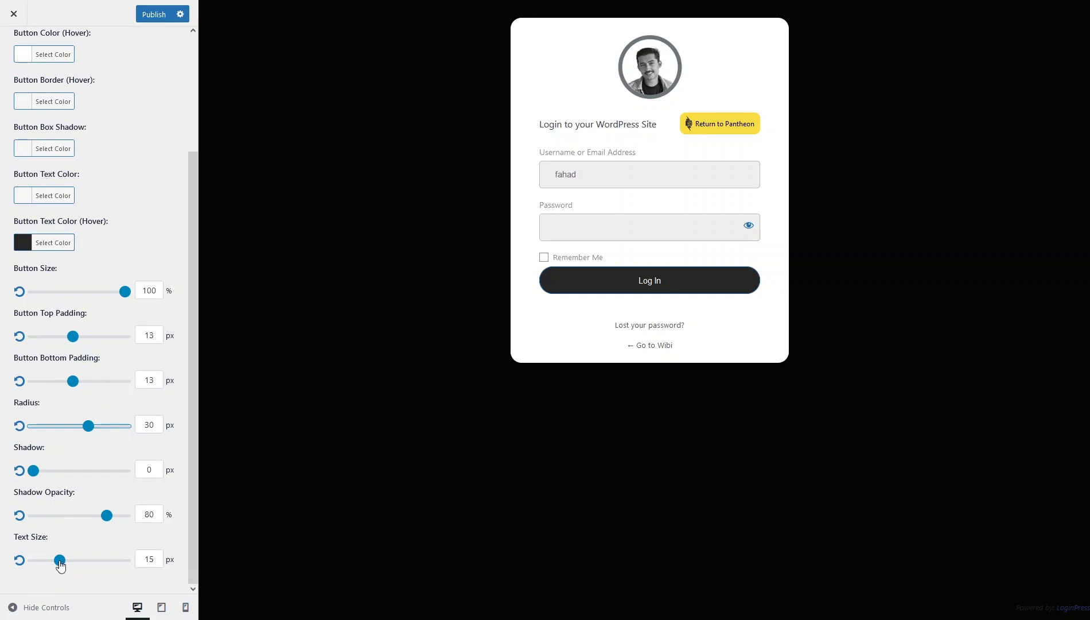
pyautogui.moveTo(60, 561)
pyautogui.mouseDown()
pyautogui.moveTo(85, 565)
pyautogui.moveTo(54, 565)
pyautogui.mouseUp()
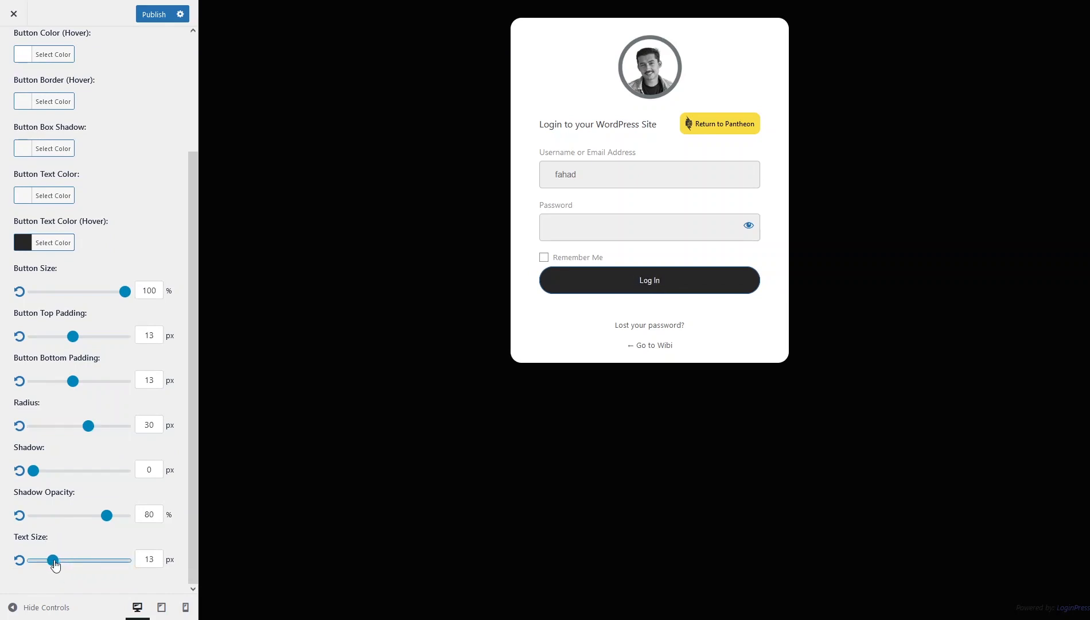
pyautogui.click(16, 561)
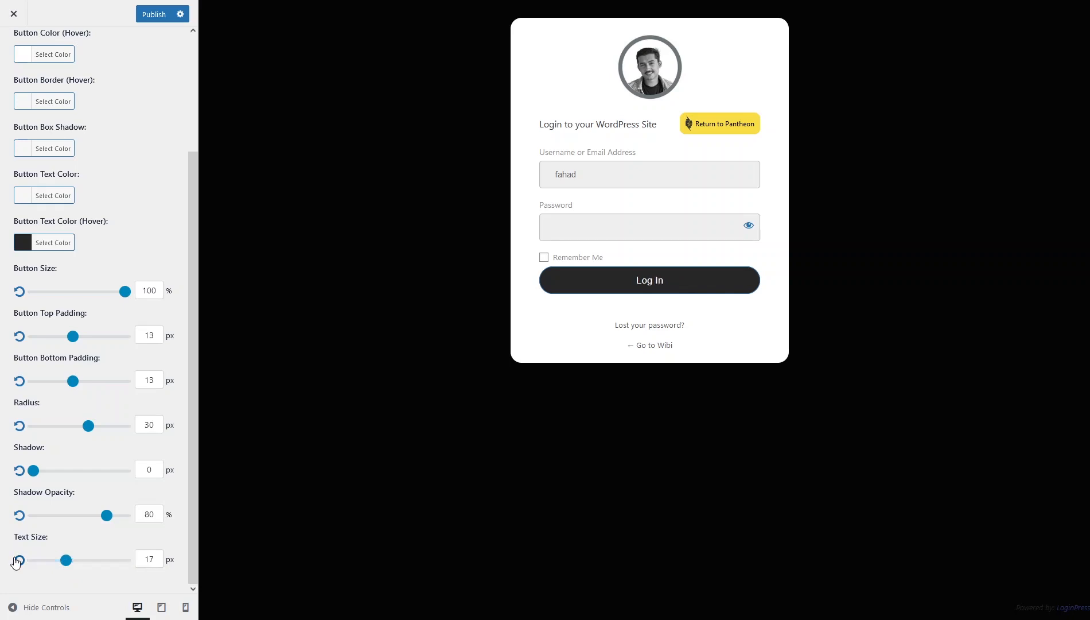
pyautogui.click(17, 560)
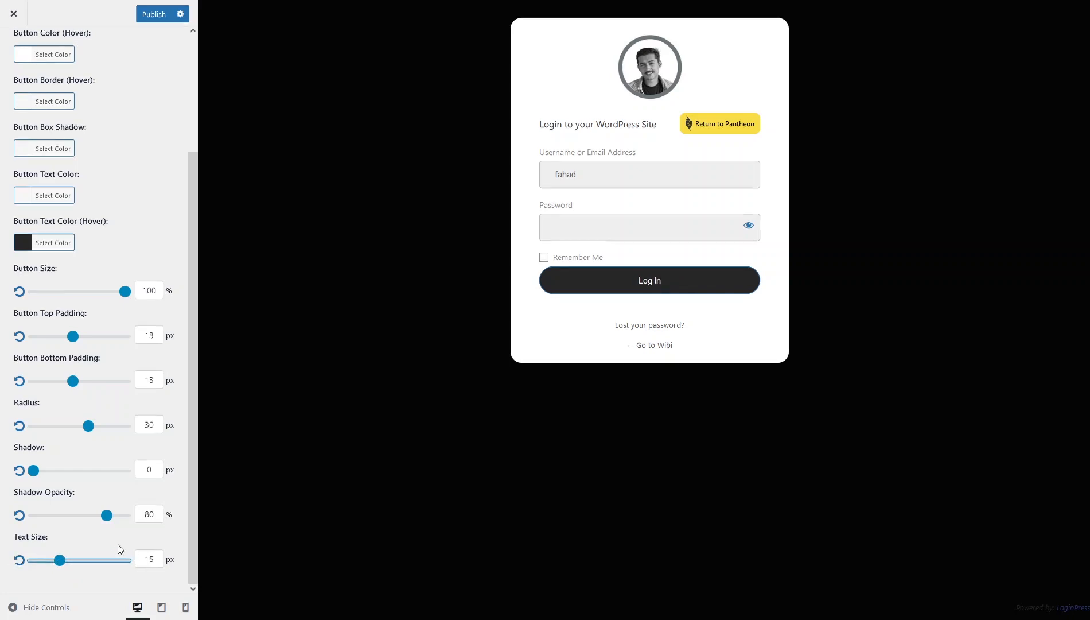
pyautogui.scroll(3, 53, 157)
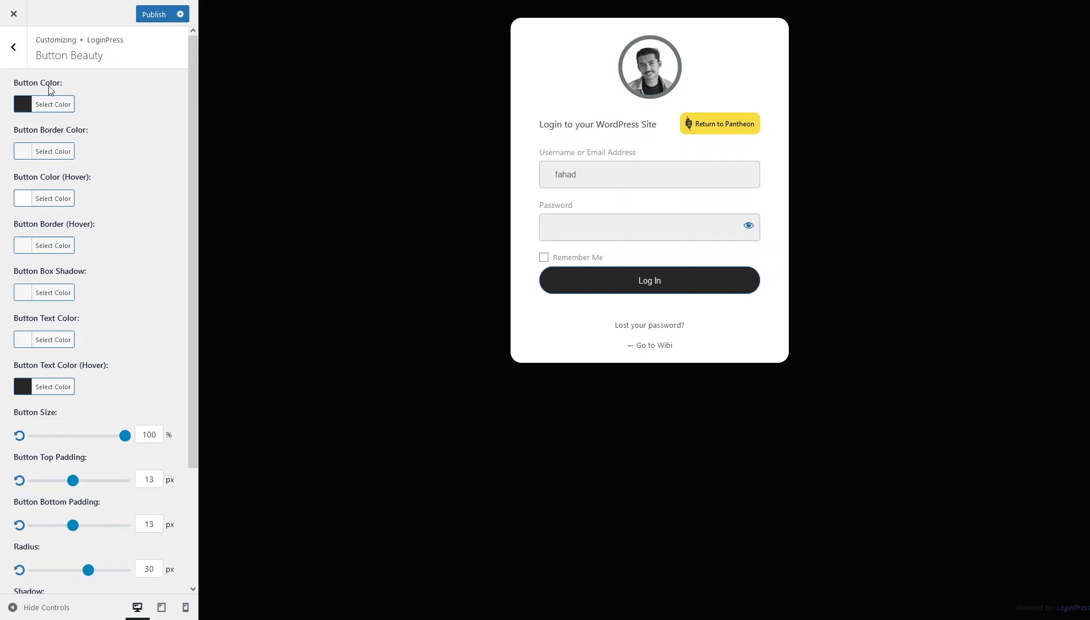
pyautogui.click(14, 47)
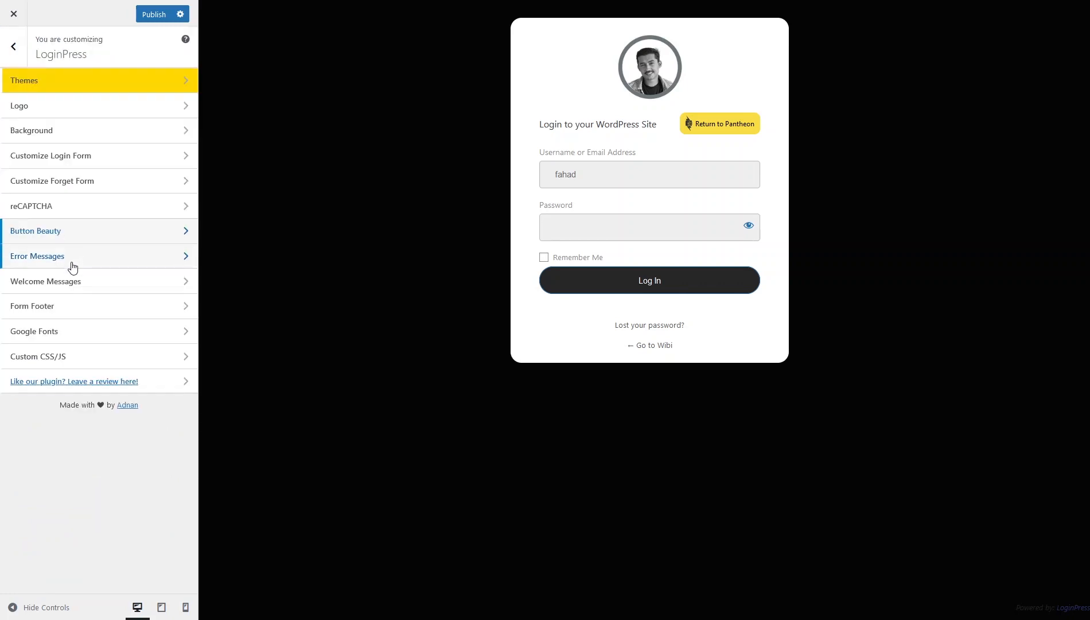
# - Examine the customizable error message and welcome message fields without editing them
pyautogui.click(73, 256)
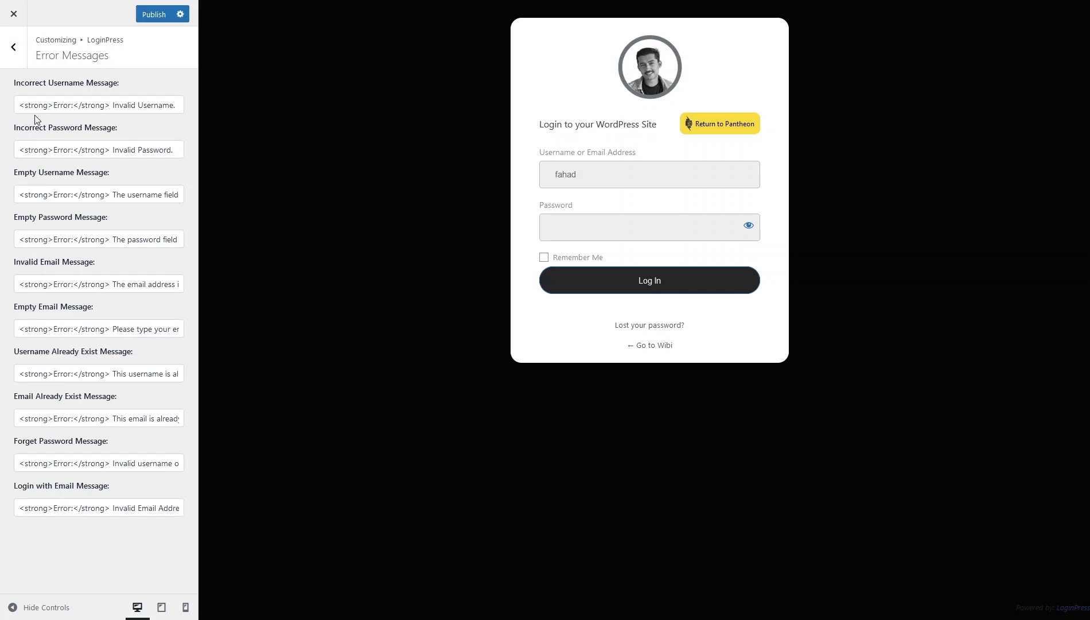
pyautogui.moveTo(110, 105); pyautogui.dragTo(190, 108)
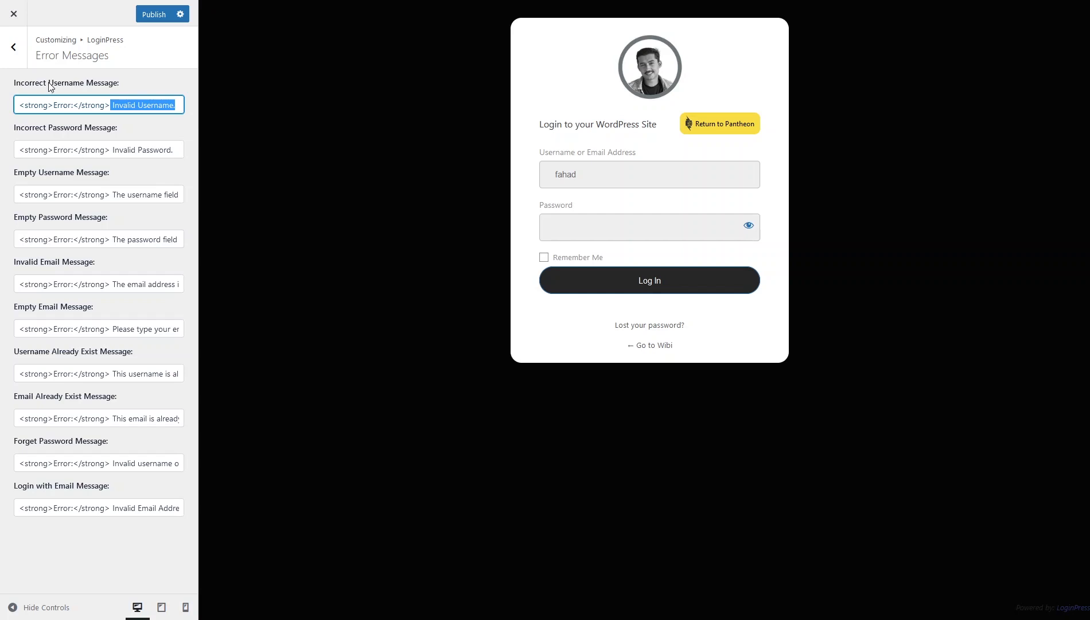
pyautogui.click(21, 59)
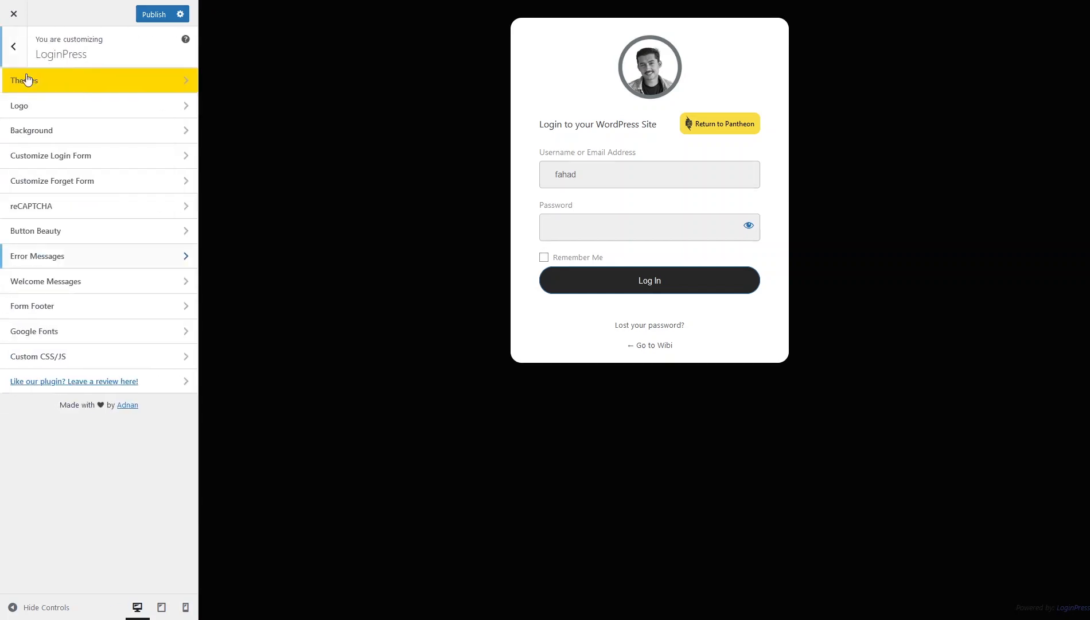
pyautogui.click(98, 282)
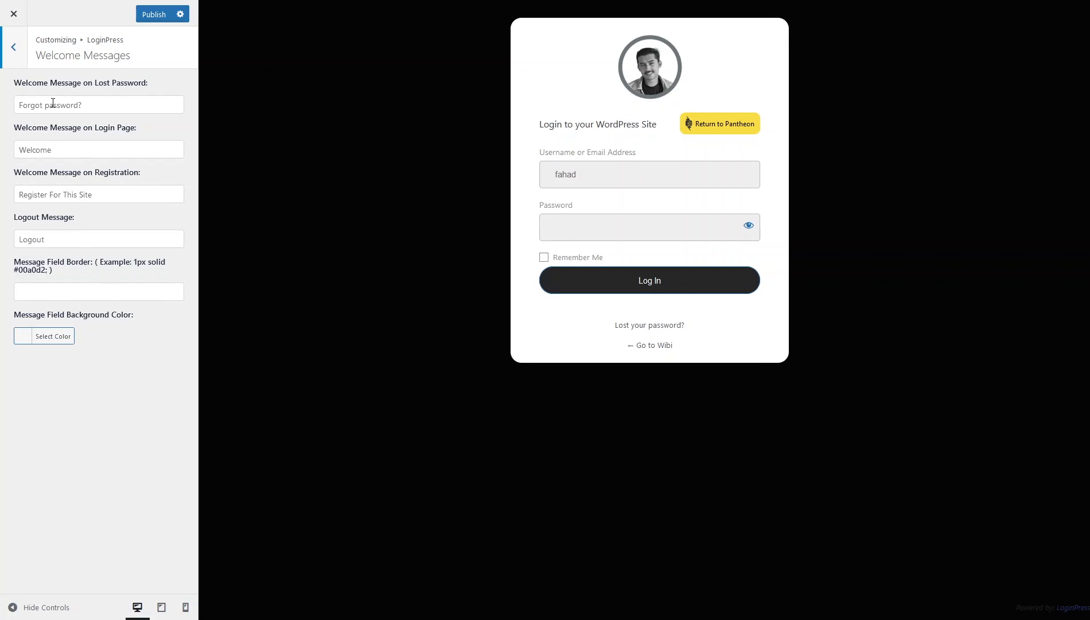
pyautogui.click(14, 48)
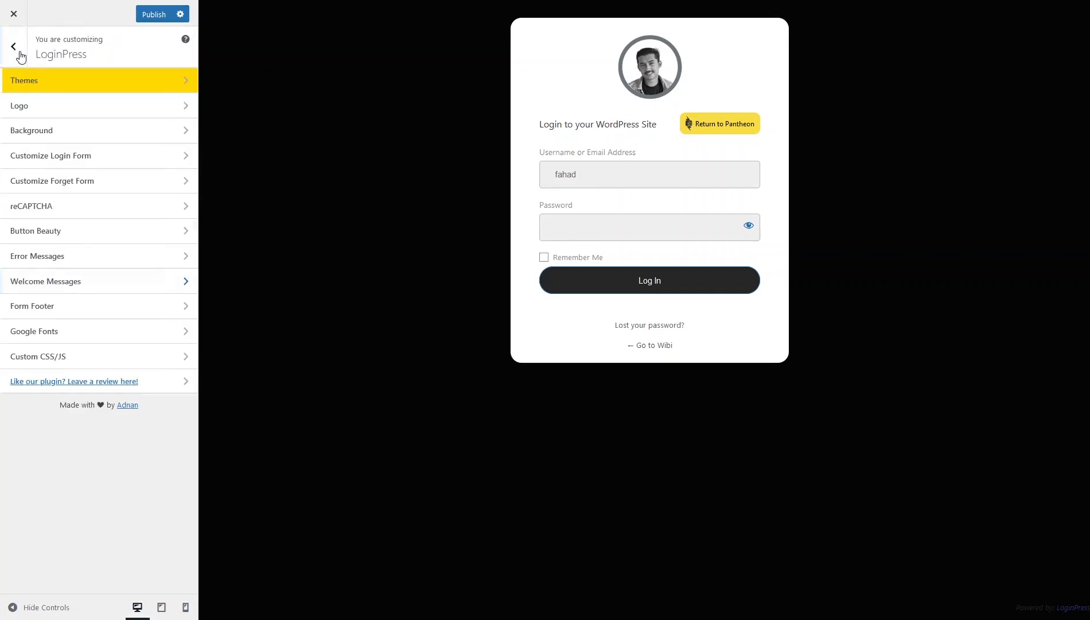
# - Open the Form Footer settings, try a 33 px lost password text size and reset it to the default
pyautogui.click(70, 309)
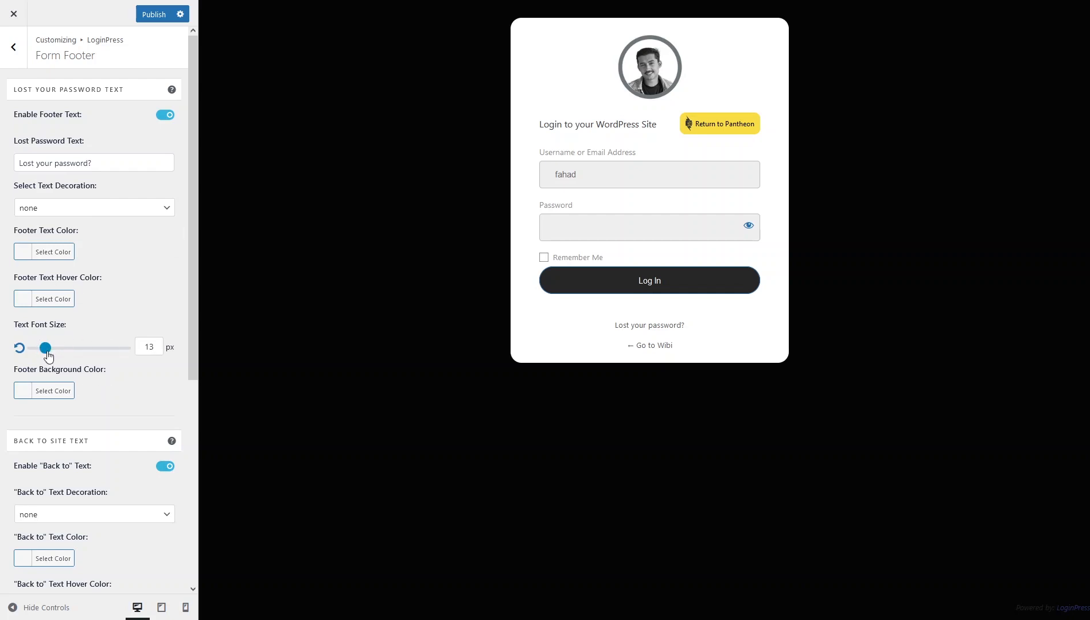
pyautogui.moveTo(45, 347); pyautogui.dragTo(66, 358)
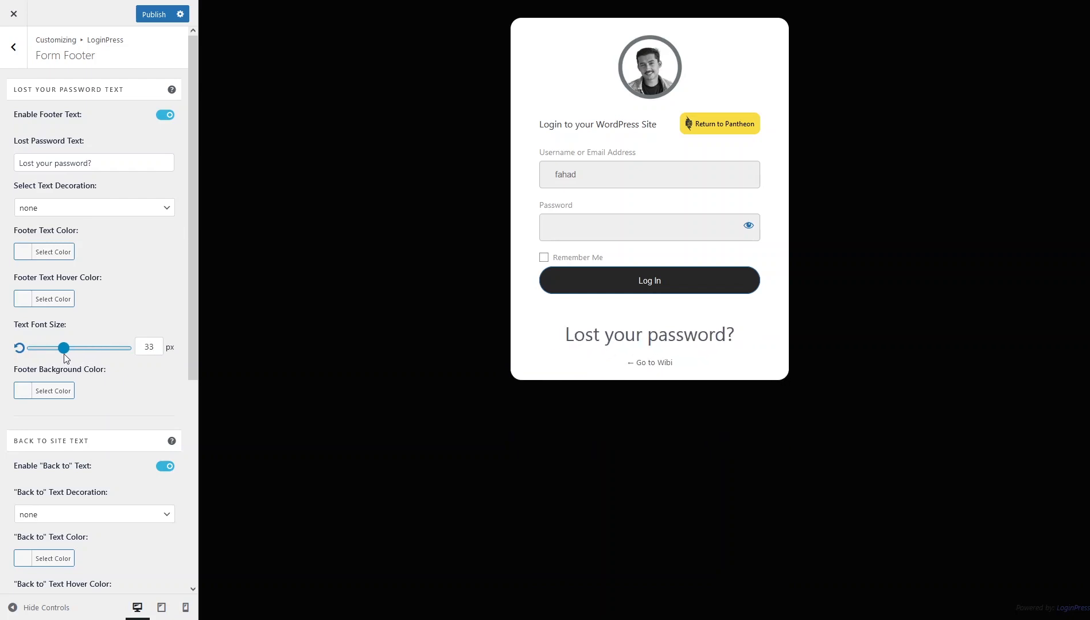
pyautogui.click(19, 348)
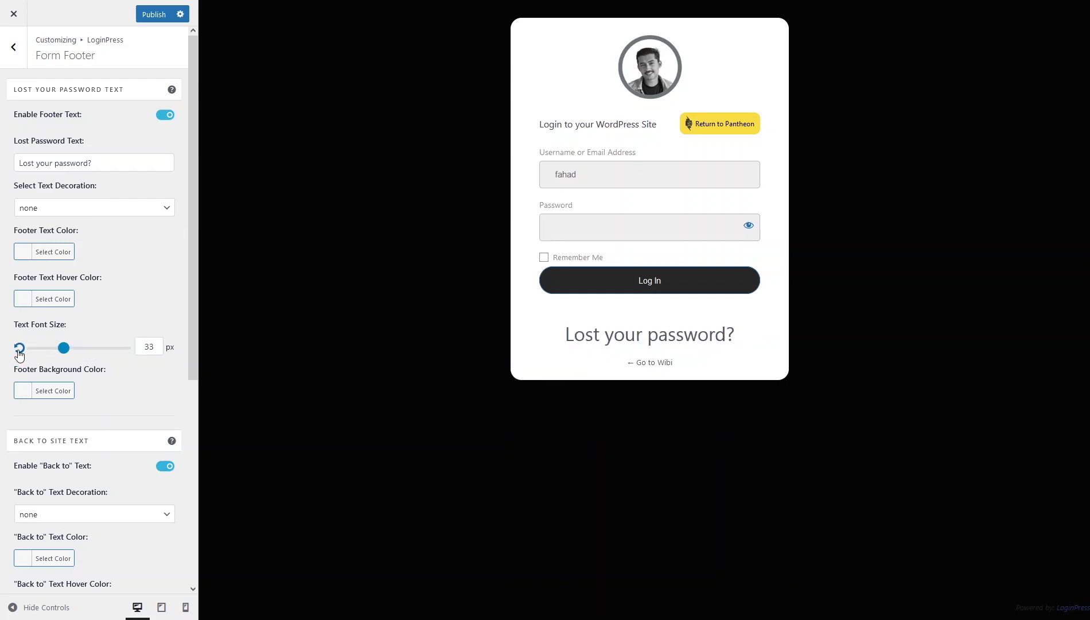
# - Try a background color for the form footer's lost password text and clear it again
pyautogui.click(21, 394)
pyautogui.moveTo(56, 447); pyautogui.dragTo(37, 396)
pyautogui.click(132, 394)
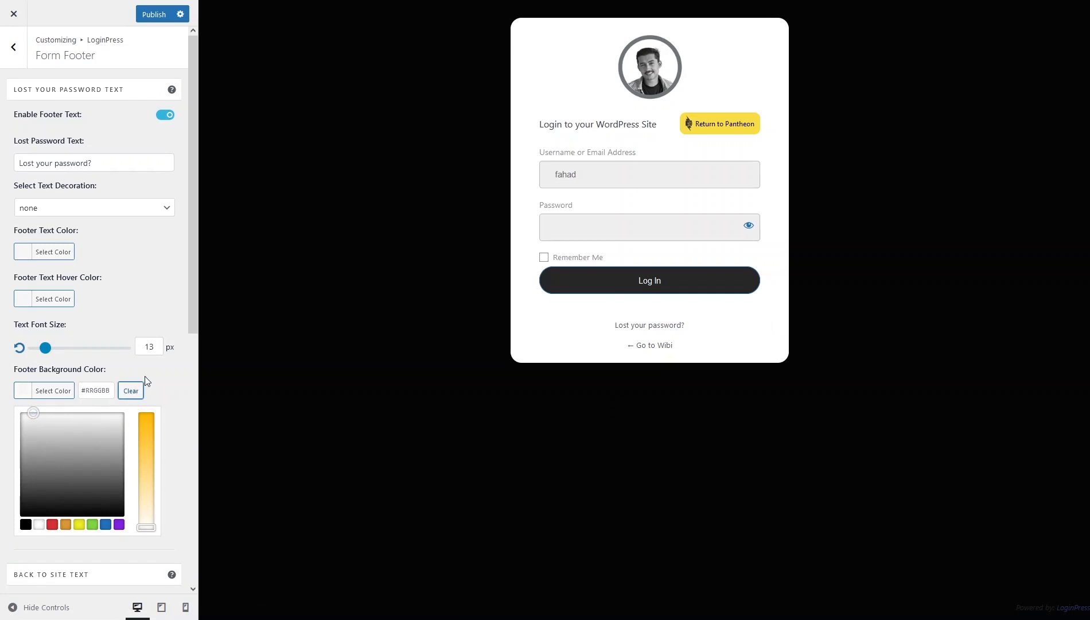
pyautogui.click(147, 380)
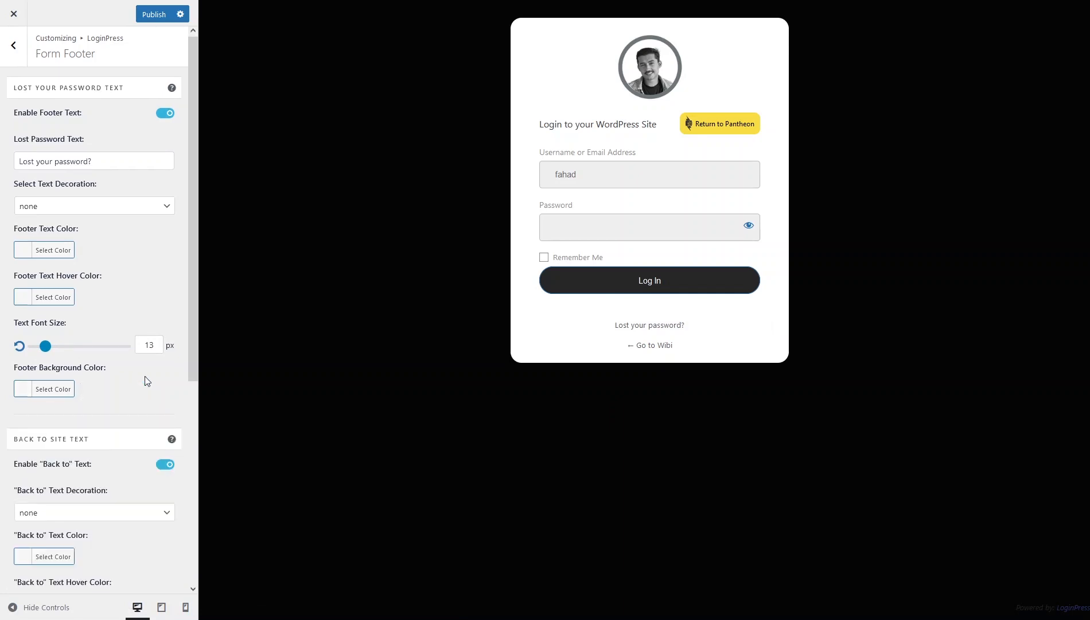
# - Try enabling the copyright note in the LoginPress footer text, turn it back off and leave the Form Footer settings
pyautogui.scroll(-3, 145, 376)
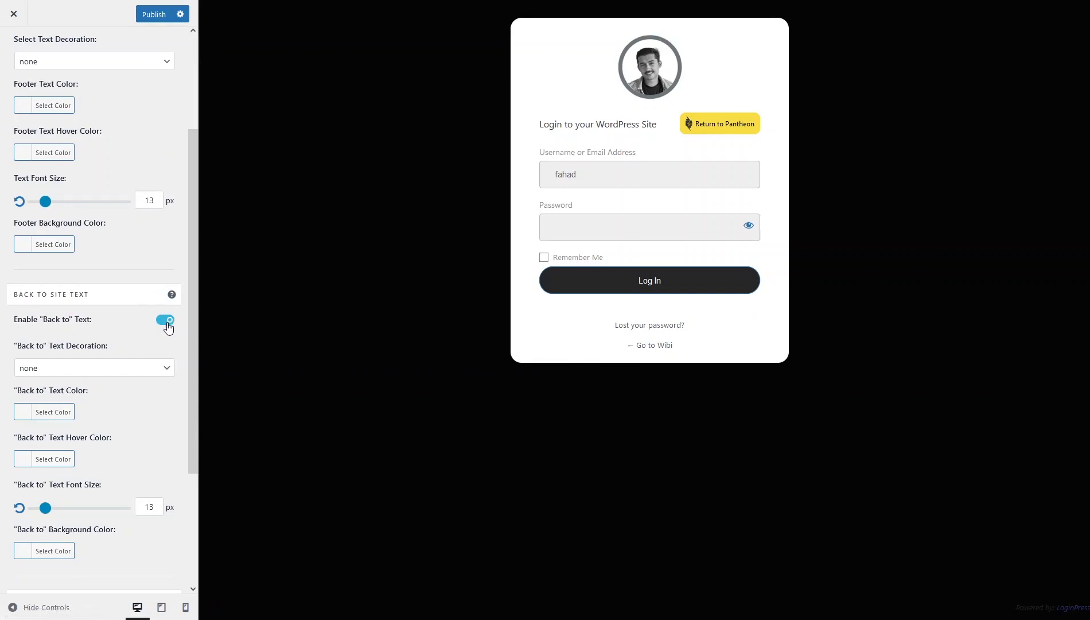
pyautogui.scroll(-1, 119, 406)
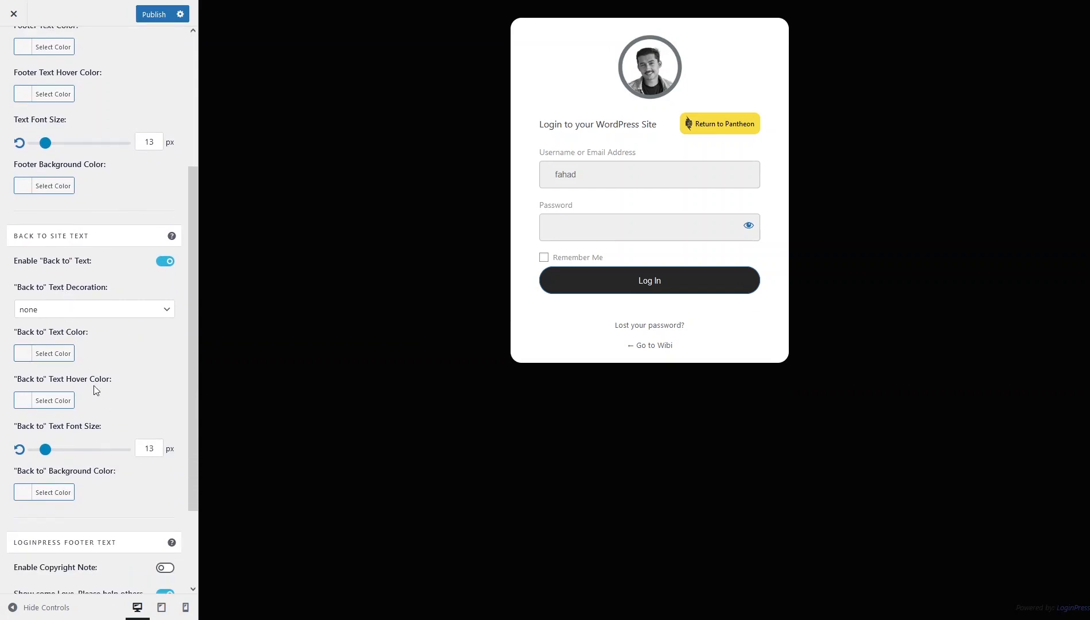
pyautogui.scroll(-2, 92, 388)
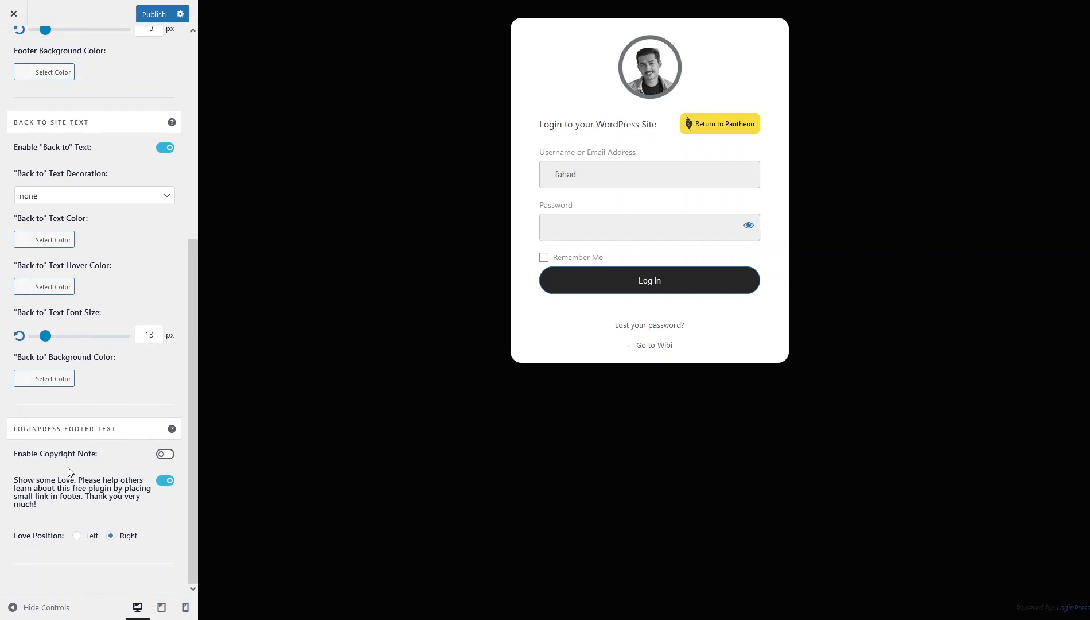
pyautogui.click(164, 454)
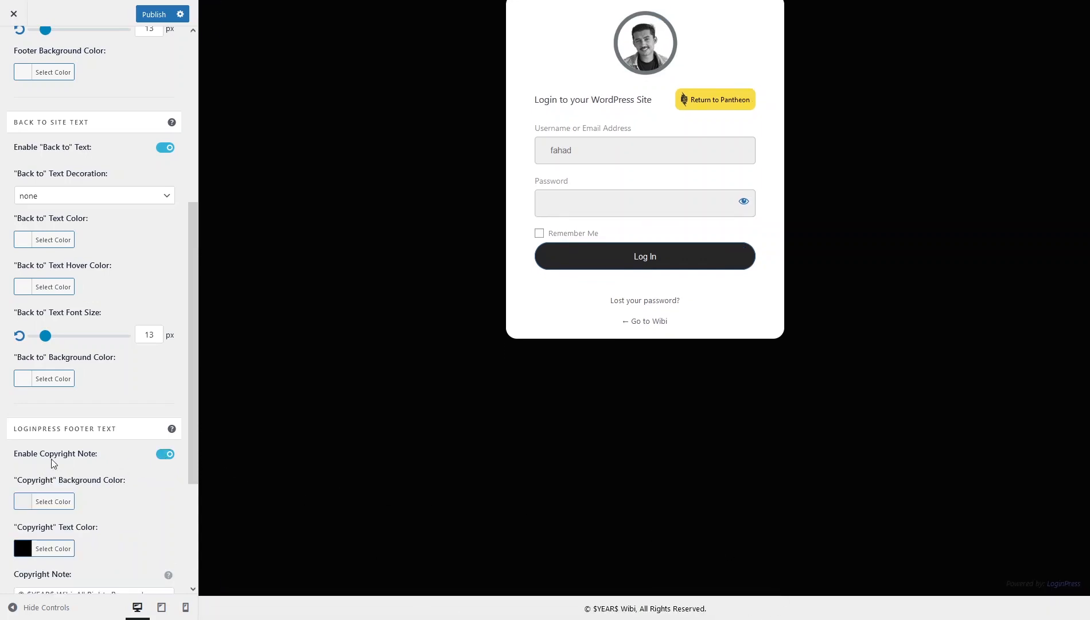
pyautogui.scroll(-3, 87, 464)
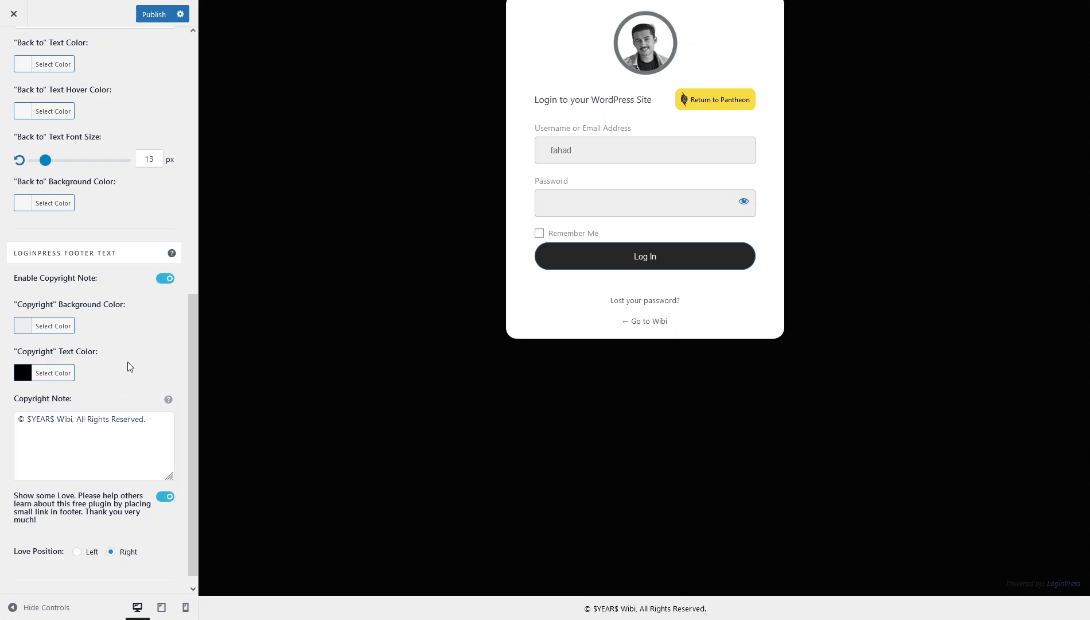
pyautogui.click(164, 279)
pyautogui.scroll(10, 28, 143)
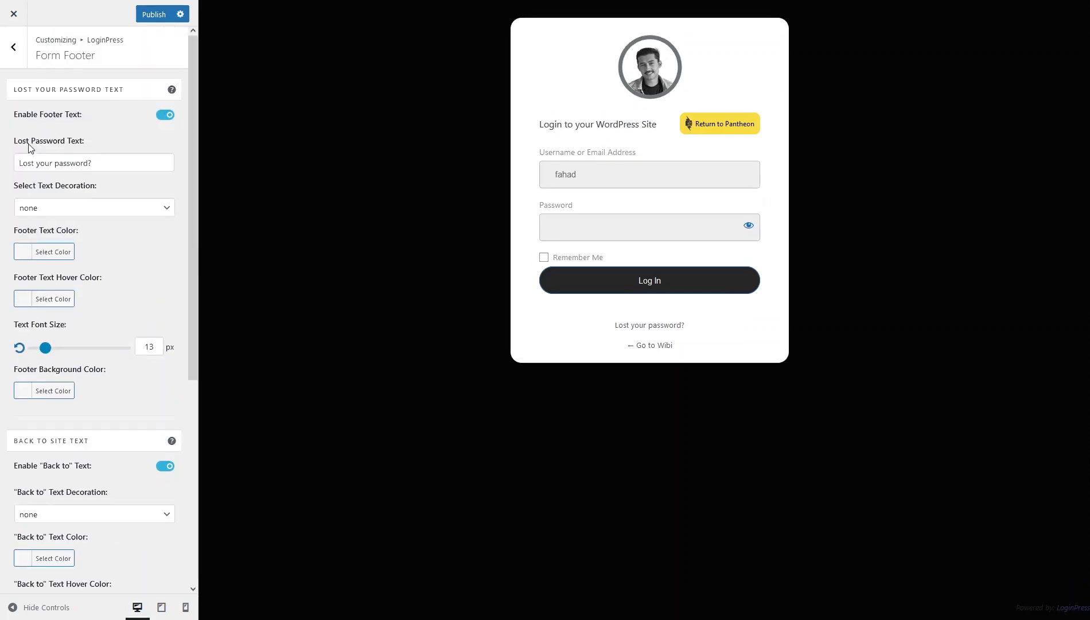
pyautogui.click(12, 64)
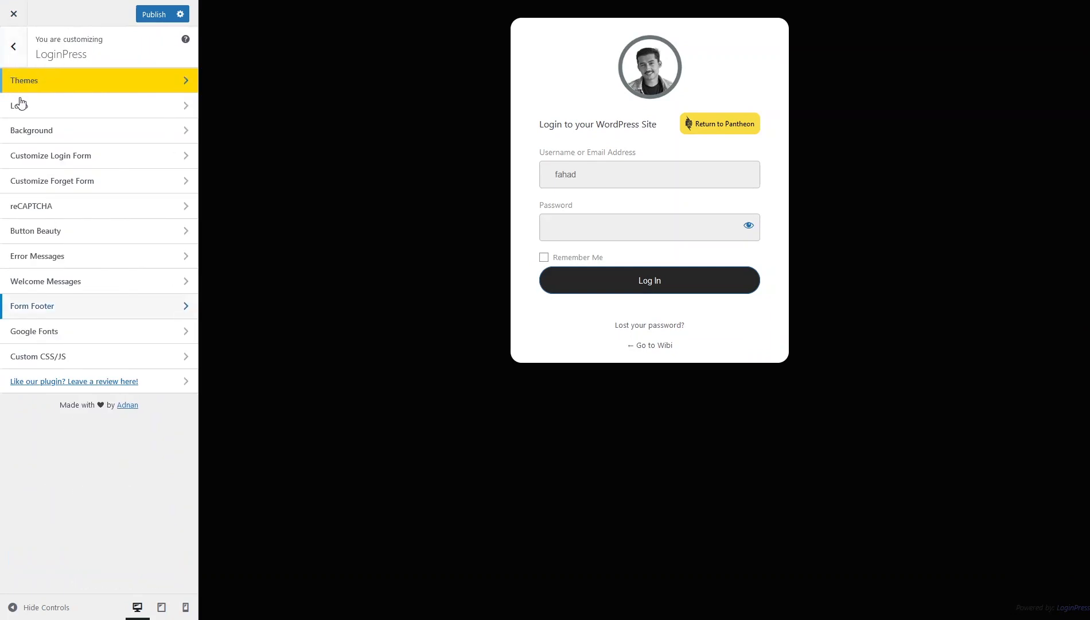
# - Examine the Google Fonts options and the Custom CSS/JS fields without editing them
pyautogui.click(67, 333)
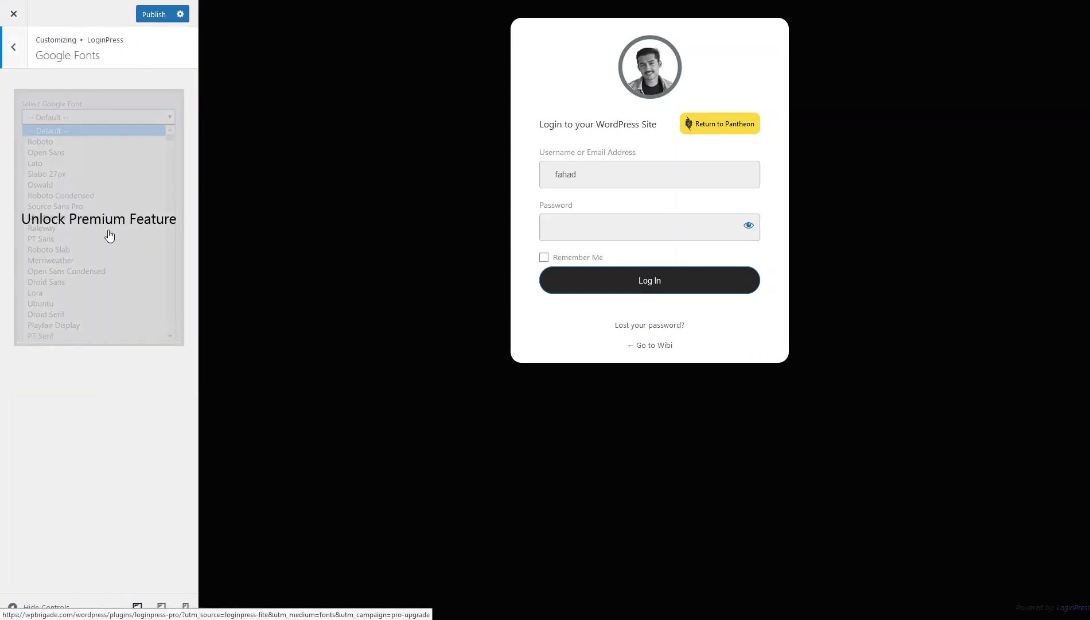
pyautogui.click(13, 49)
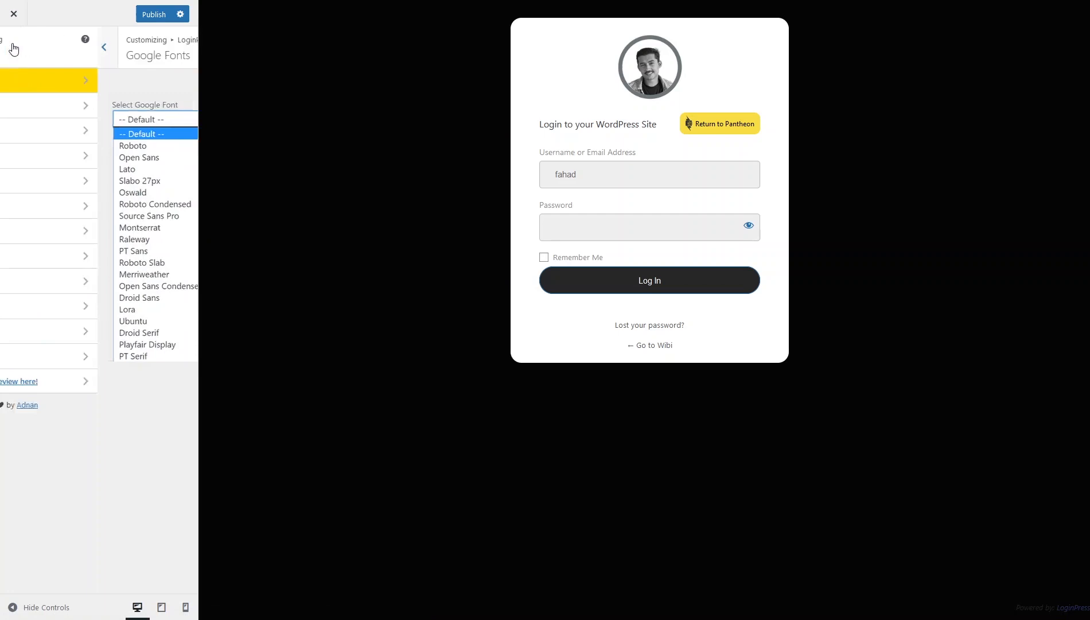
pyautogui.click(82, 361)
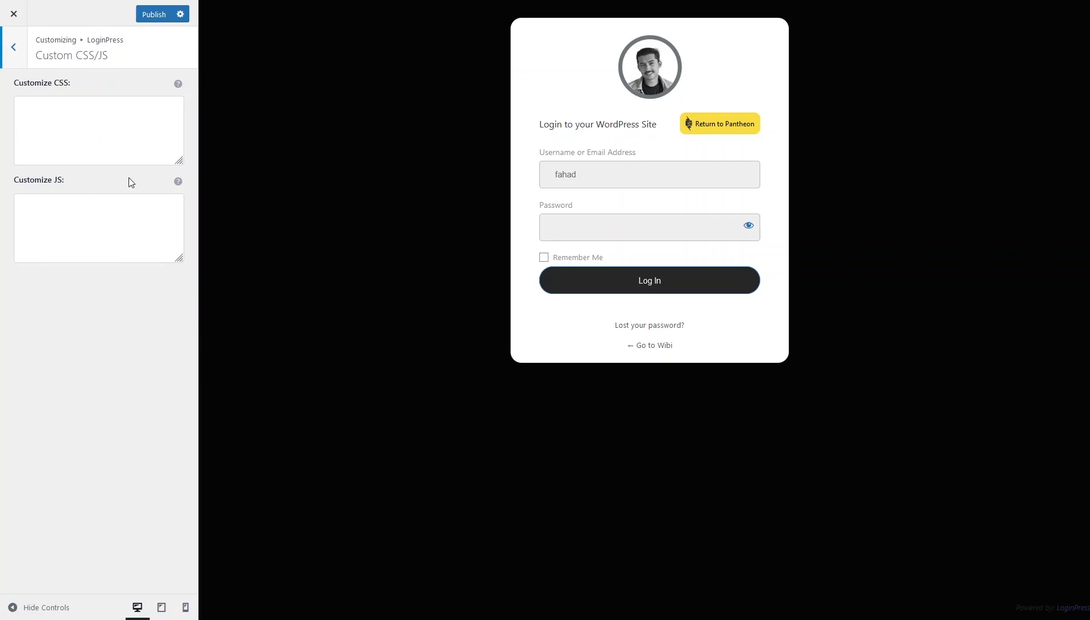
pyautogui.click(13, 49)
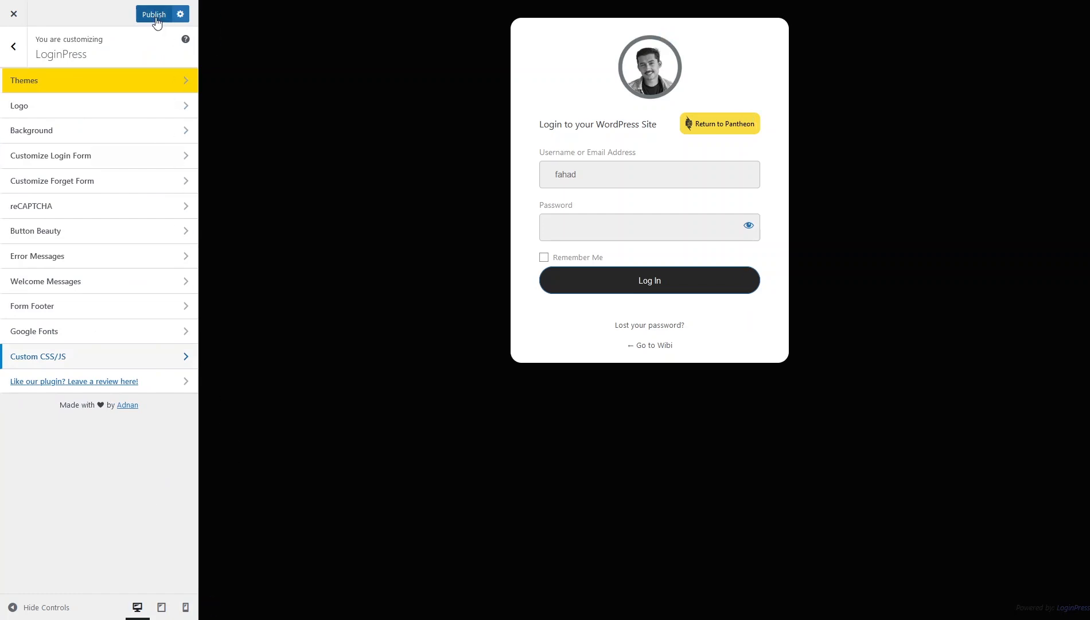
# - Publish the login page customizations and close the customizer
pyautogui.click(154, 21)
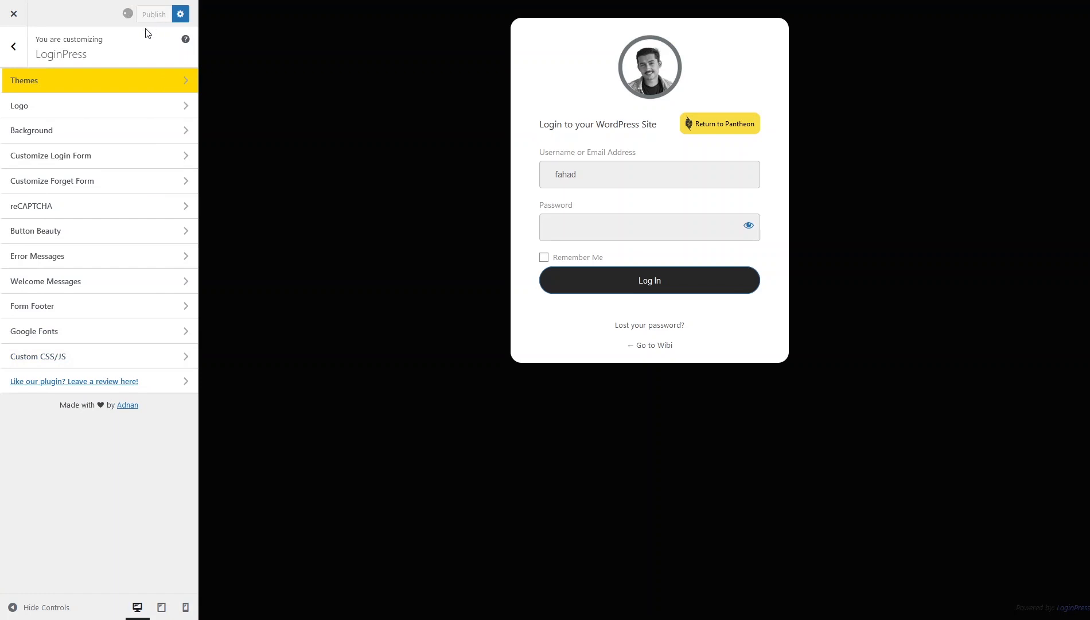
pyautogui.click(12, 46)
pyautogui.click(14, 14)
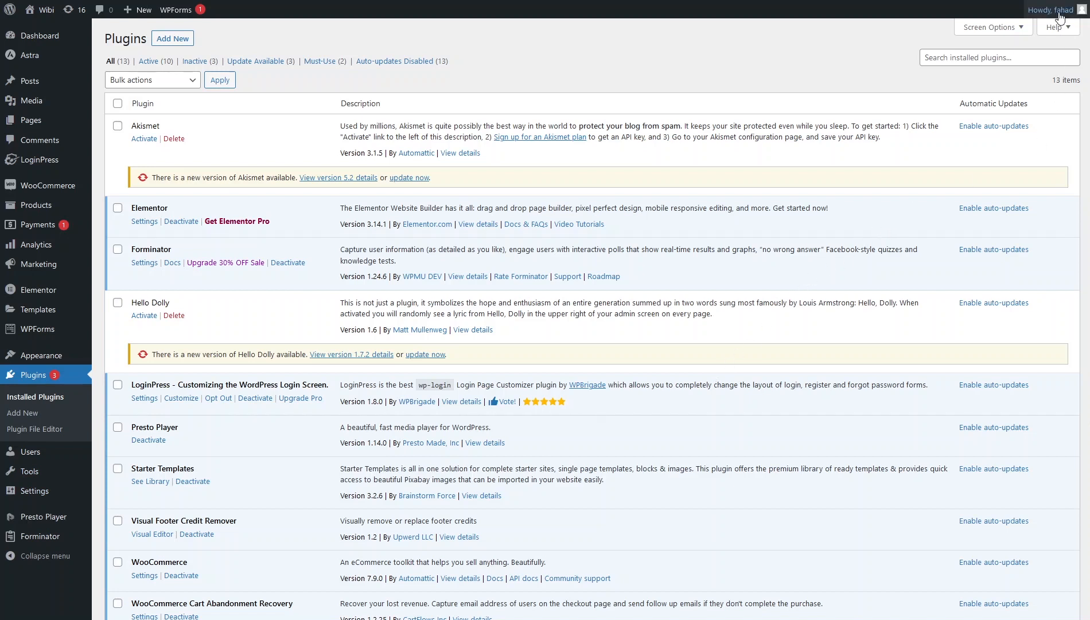
# - Log out of the WordPress admin account
pyautogui.moveTo(1062, 9)
pyautogui.click(1006, 68)
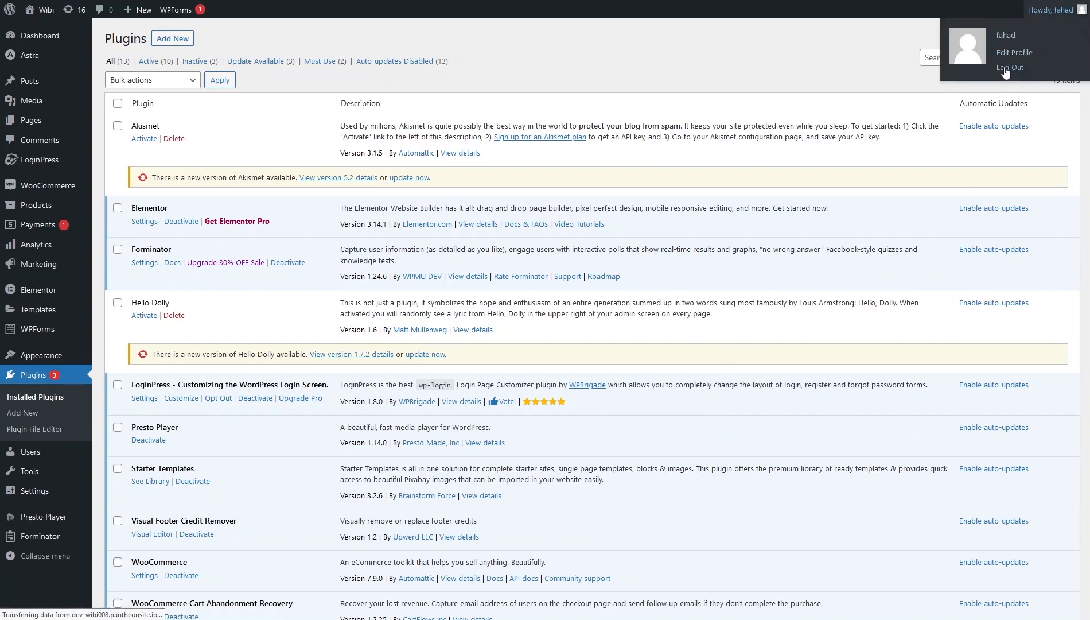